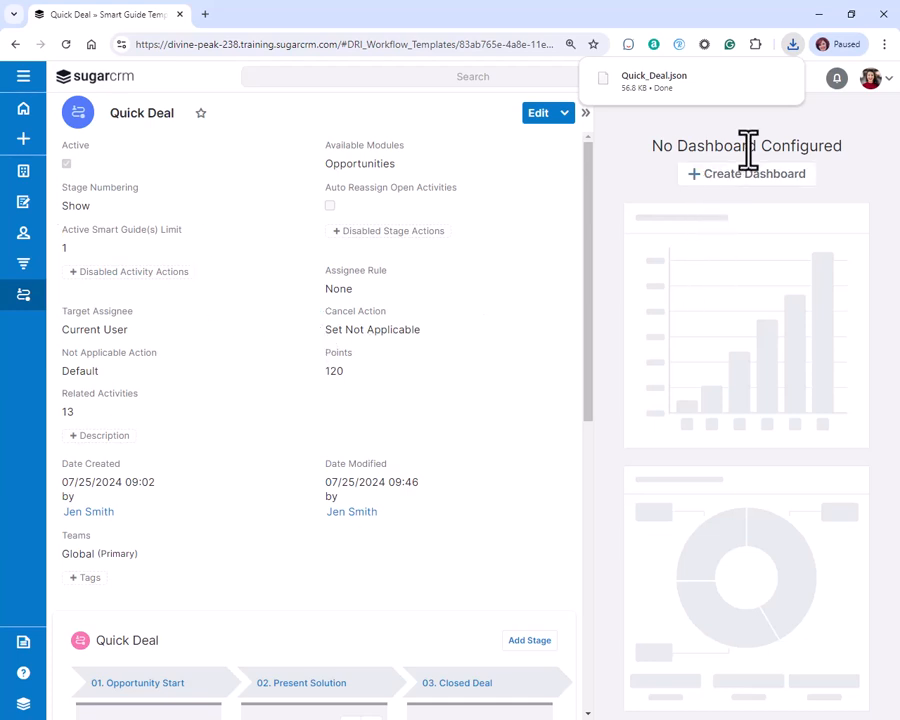
Examine the contents of the downloaded Quick_Deal.json file, then close it.
left_click(781, 79)
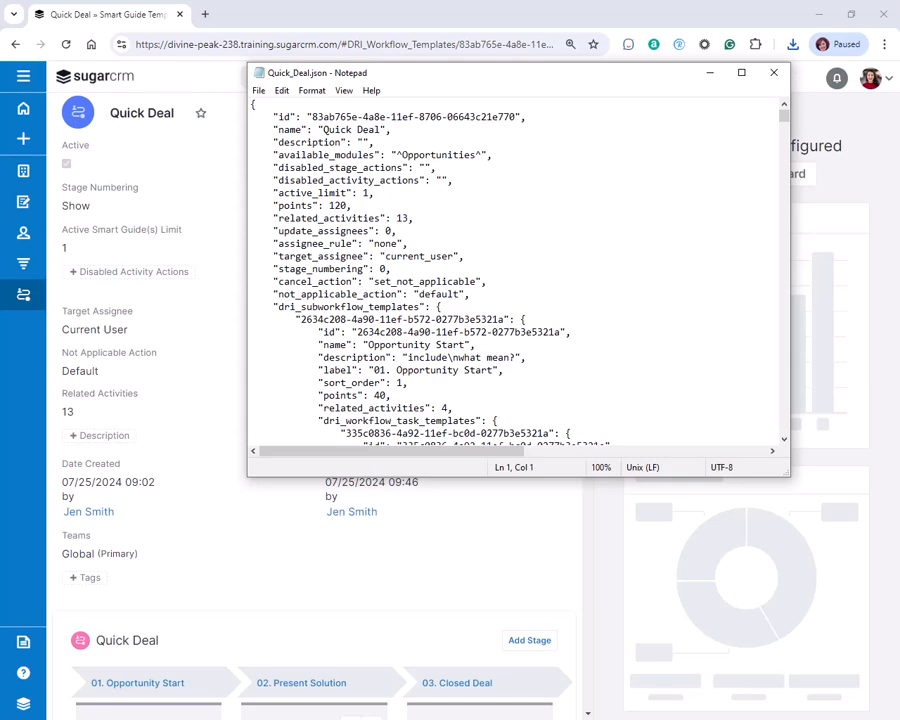
left_click(773, 73)
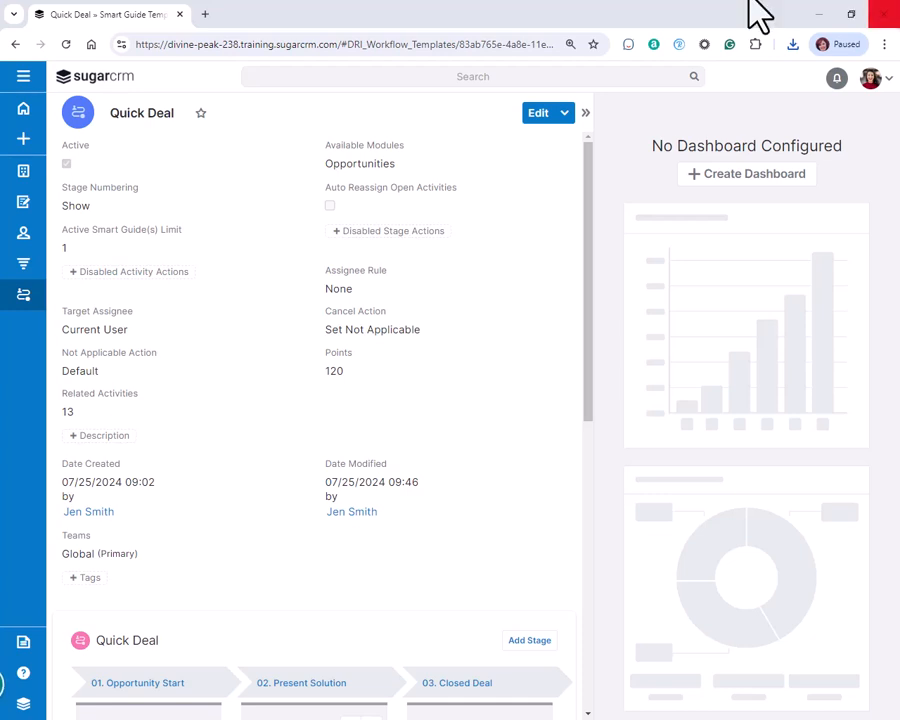
left_click(206, 14)
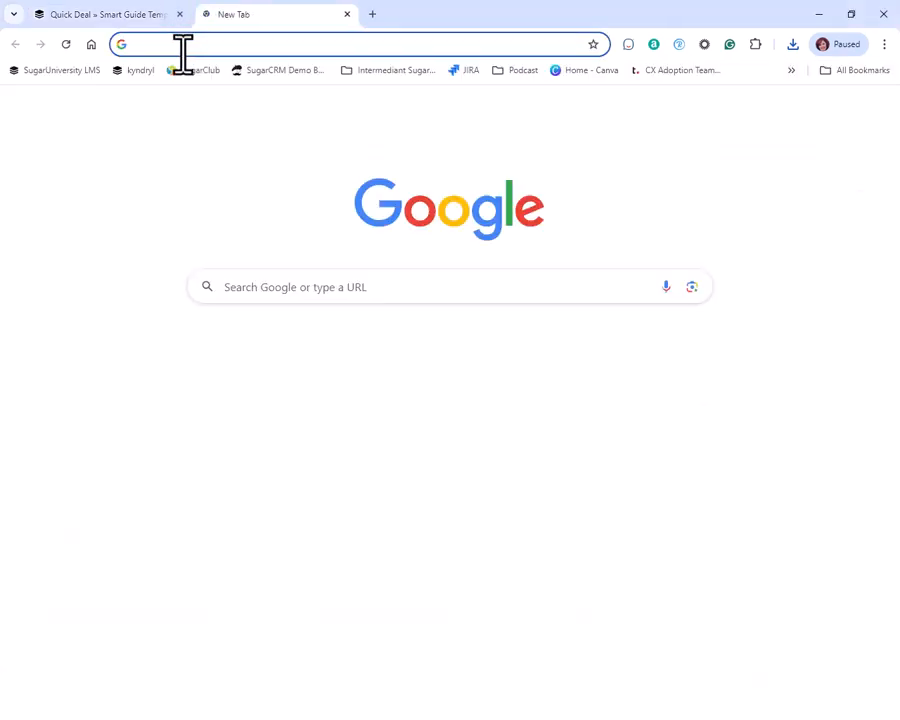
left_click(183, 50)
type("https://teal-autumn-1391.training.sugarcrm.com")
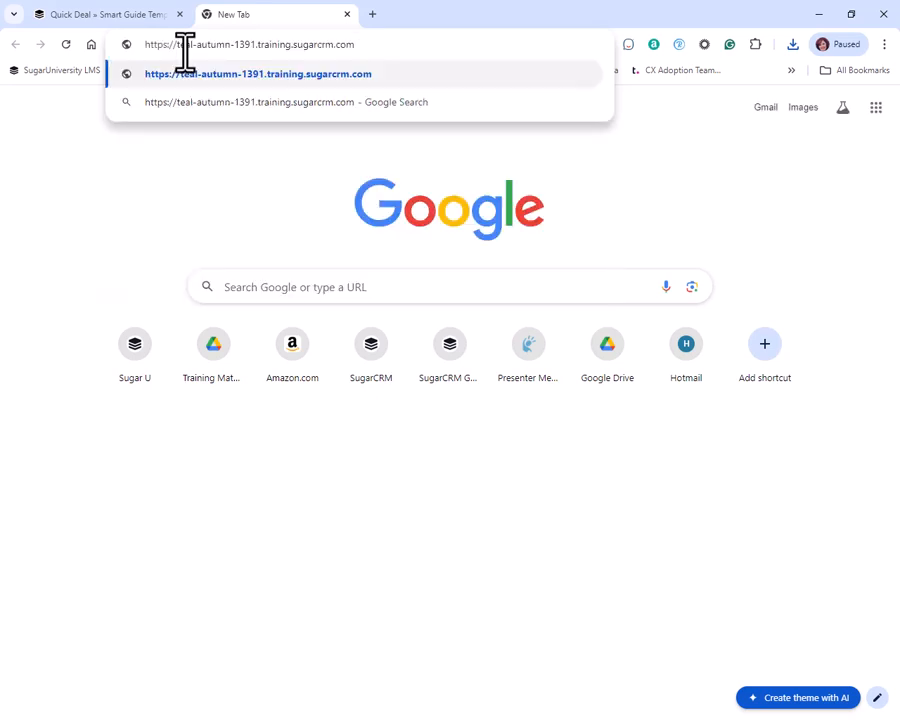
key("Return")
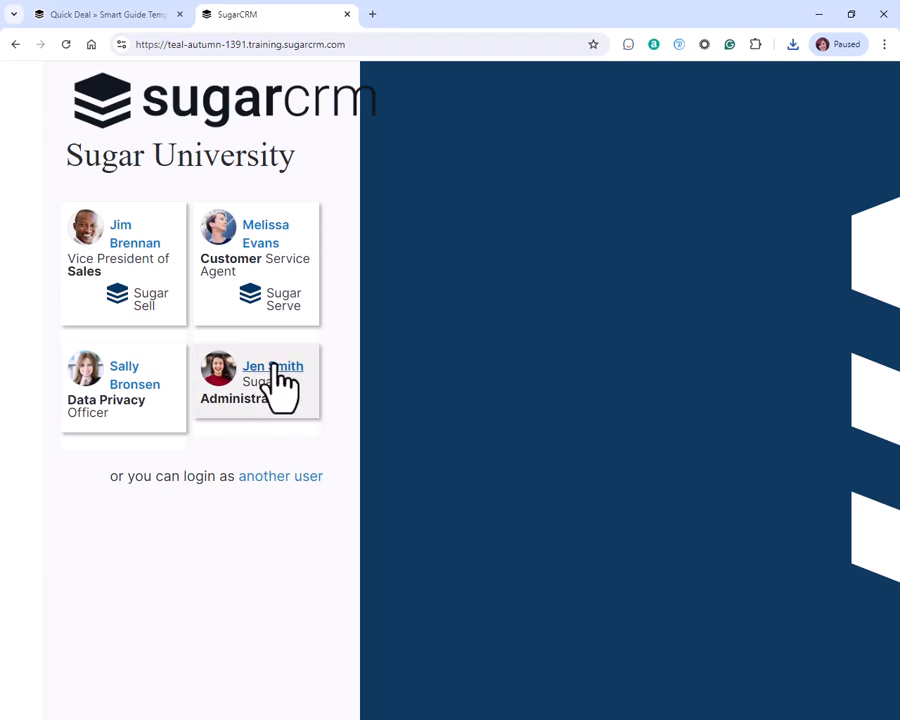
left_click(272, 367)
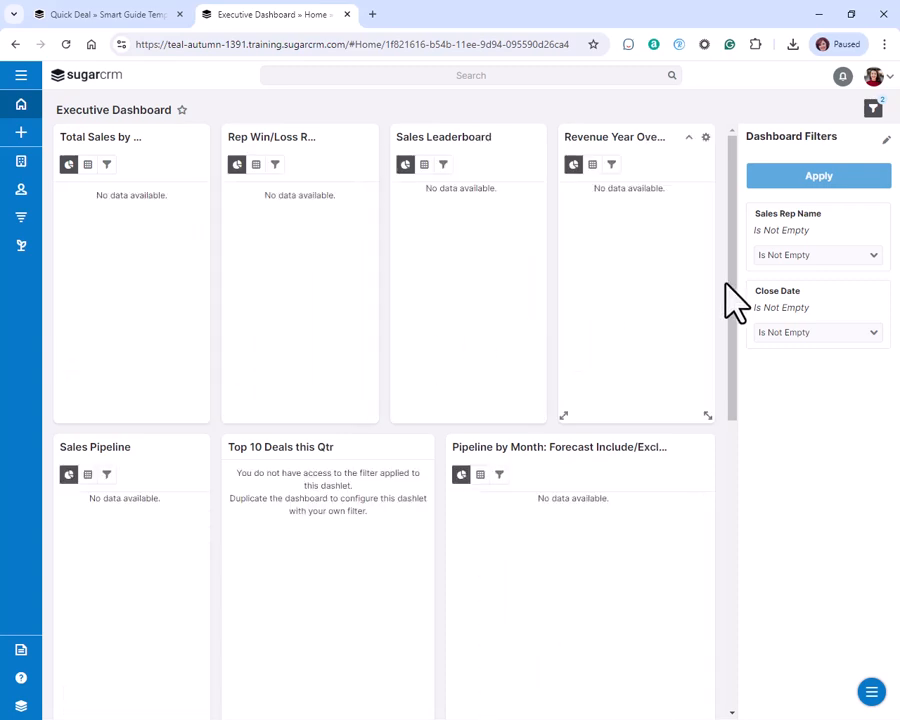
Open the Smart Guide Templates list from the Sugar Automate settings in Administration.
left_click(875, 78)
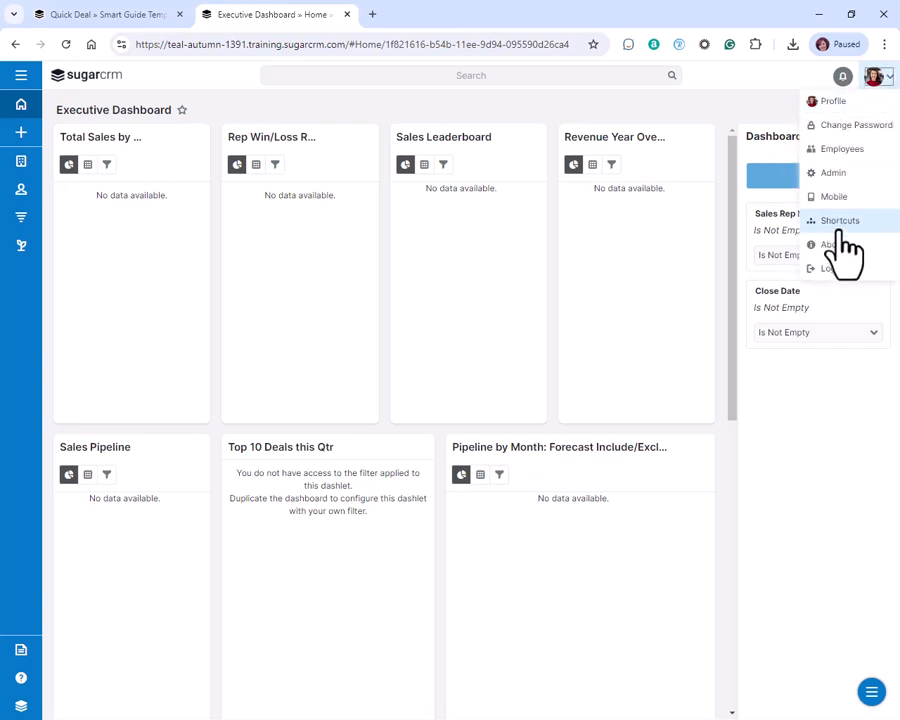
left_click(834, 175)
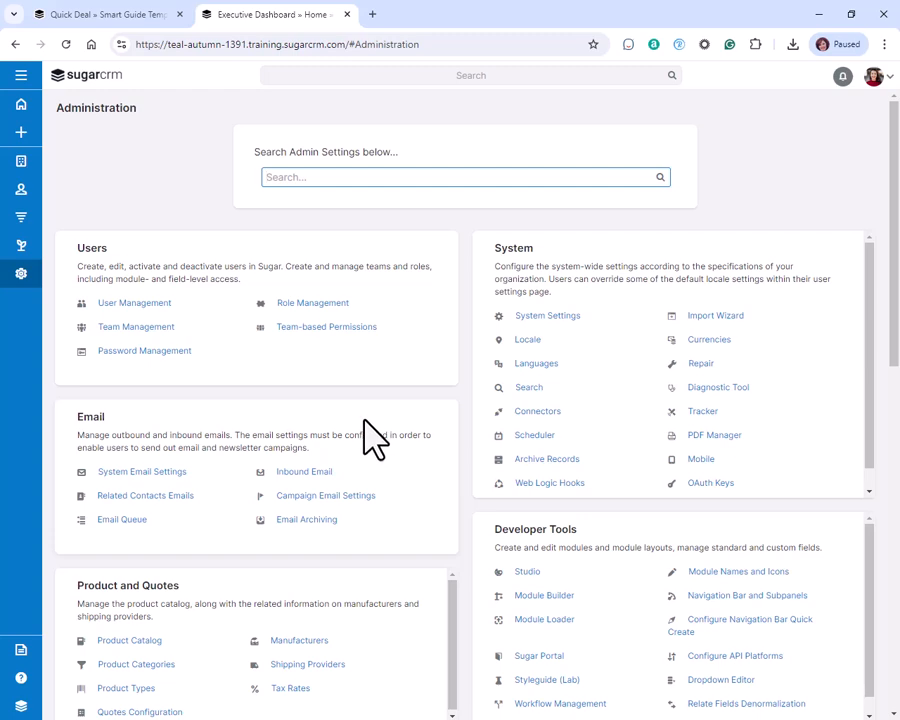
scroll(263, 613, "down", 7)
scroll(255, 640, "down", 1)
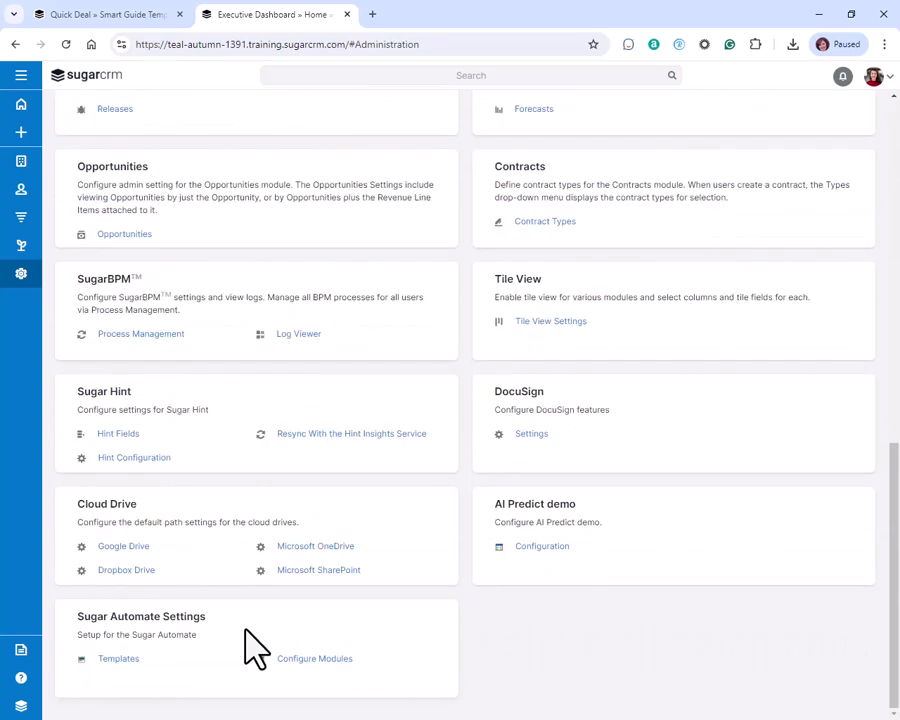
left_click(116, 657)
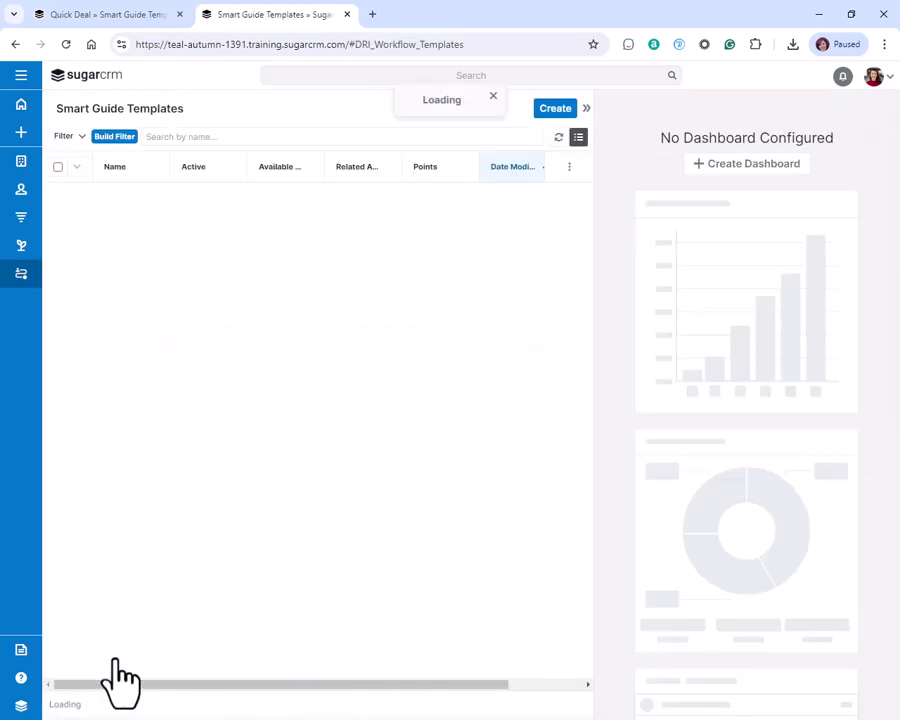
Import the Quick_Deal.json file from Downloads as a Smart Guide template and dismiss the notification.
left_click(36, 274)
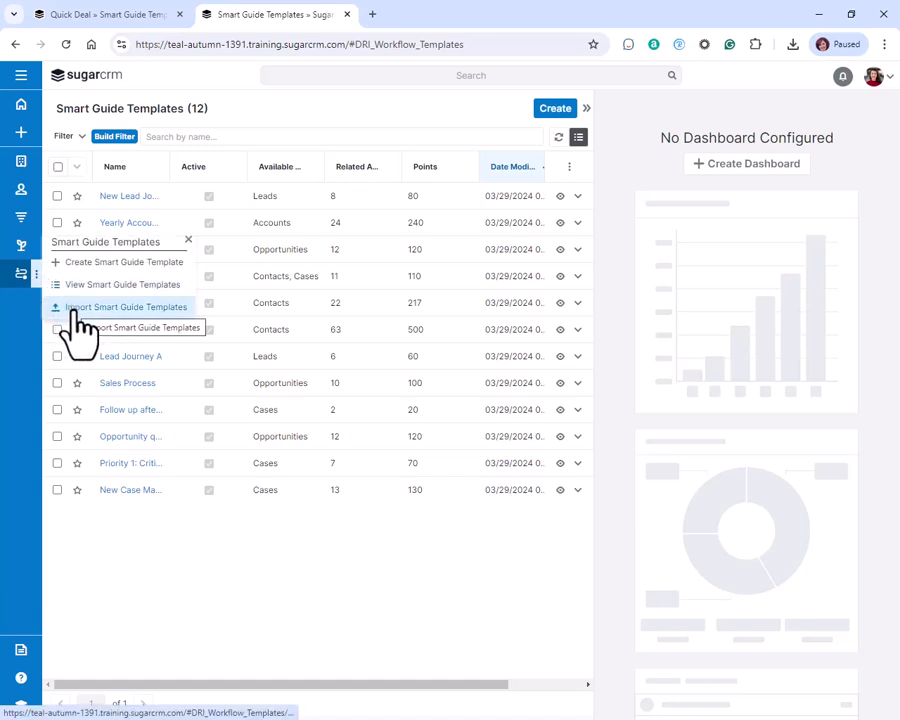
left_click(70, 308)
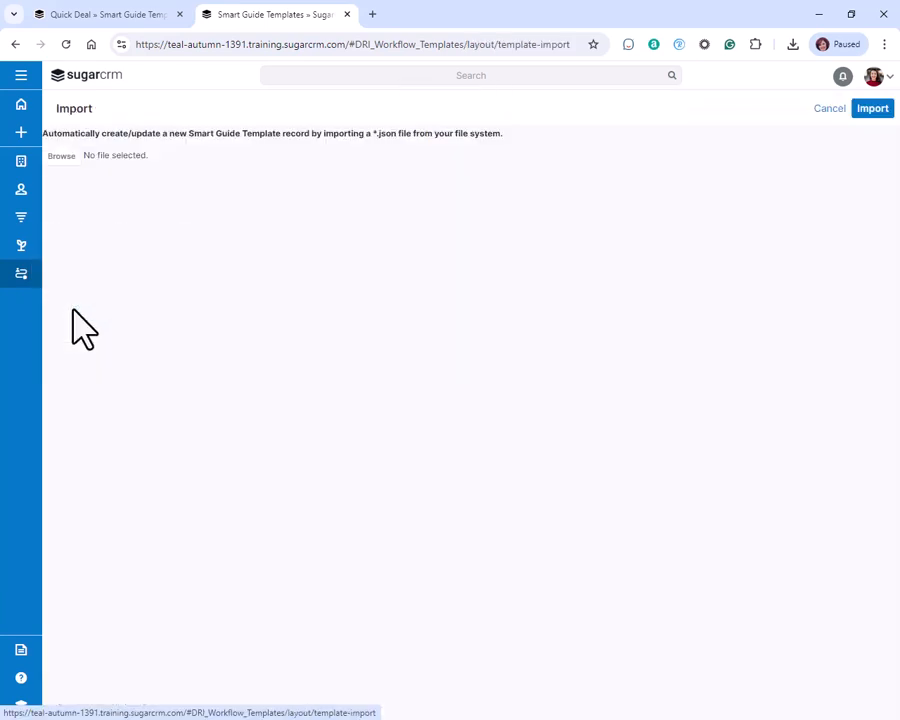
left_click(62, 158)
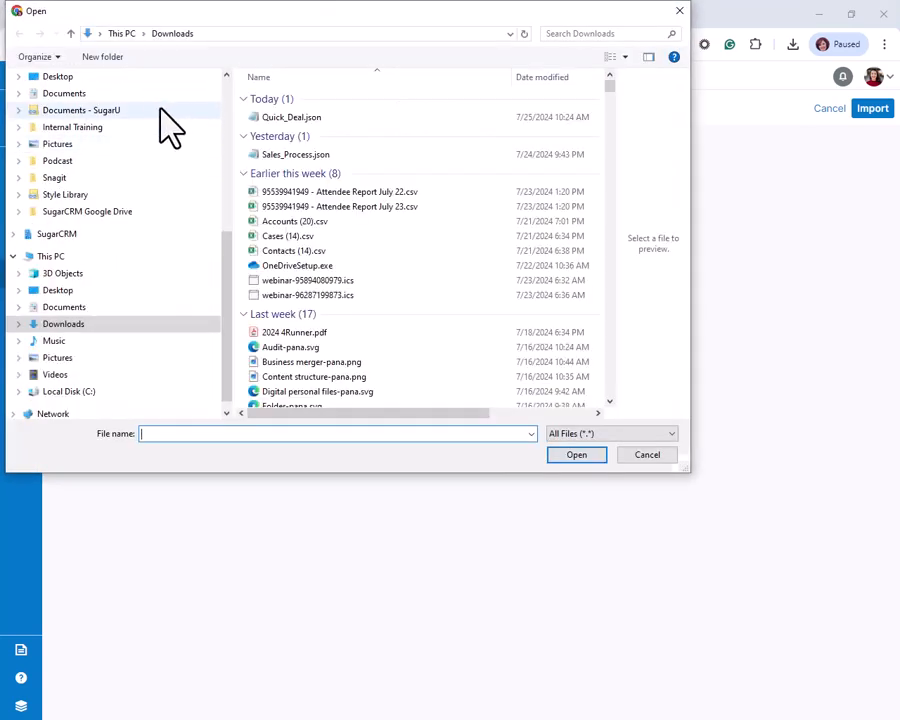
scroll(137, 171, "up", 3)
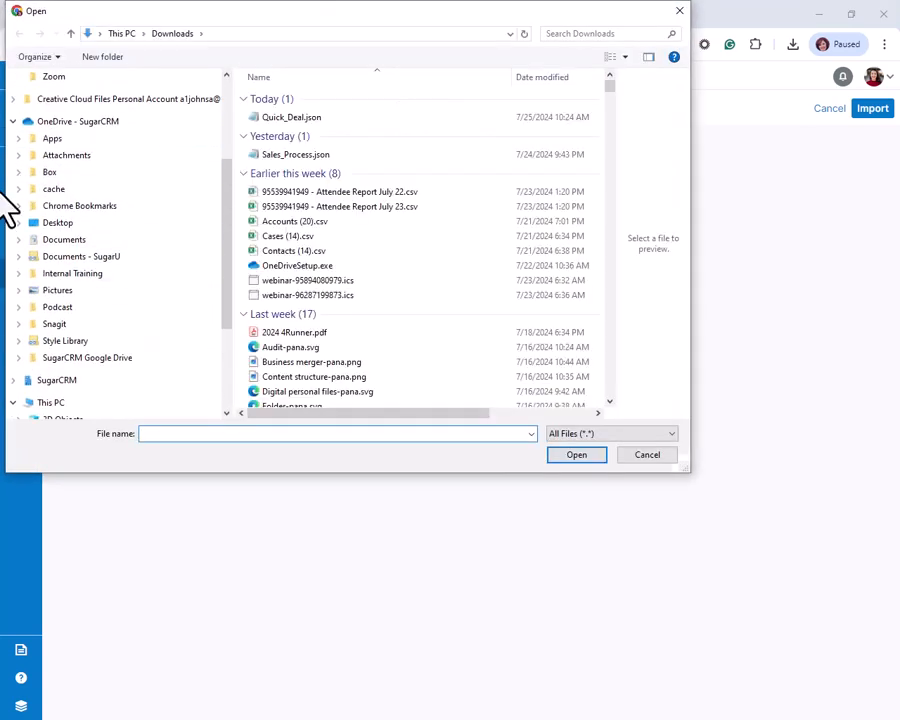
left_click(292, 118)
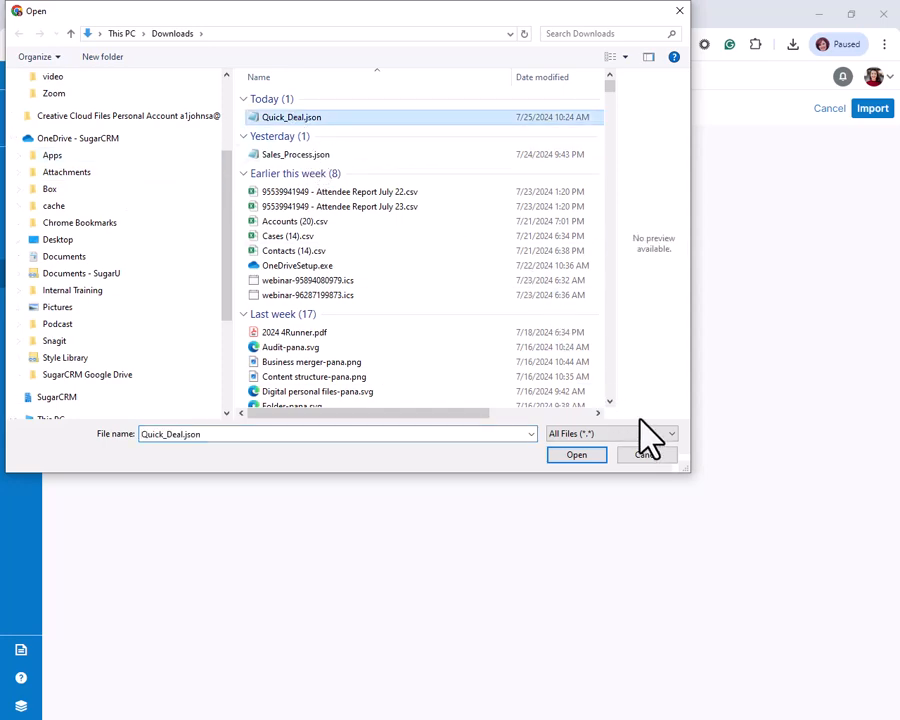
left_click(578, 455)
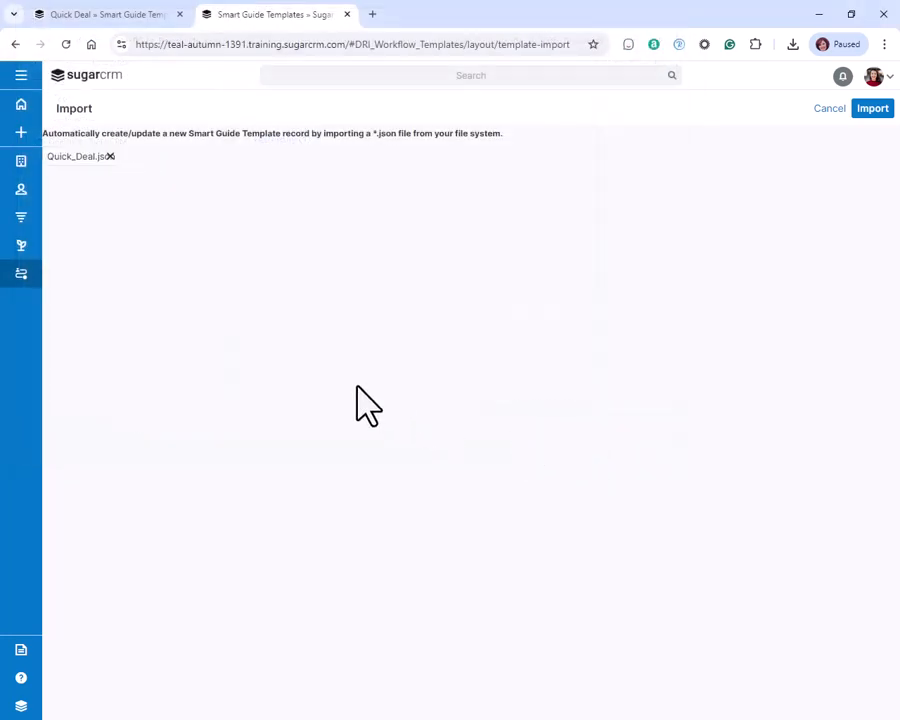
left_click(879, 112)
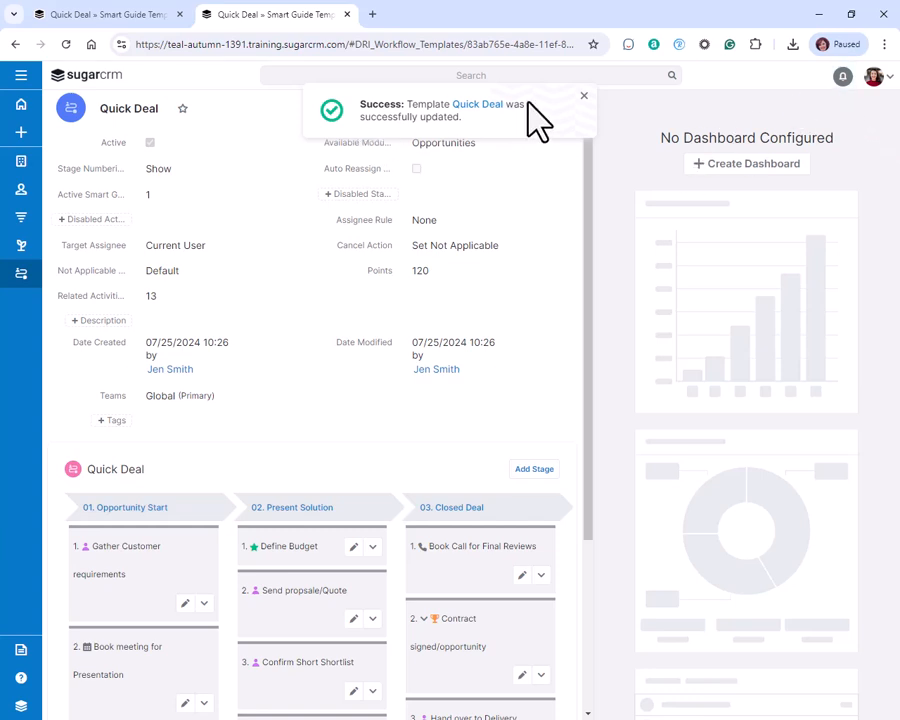
left_click(583, 97)
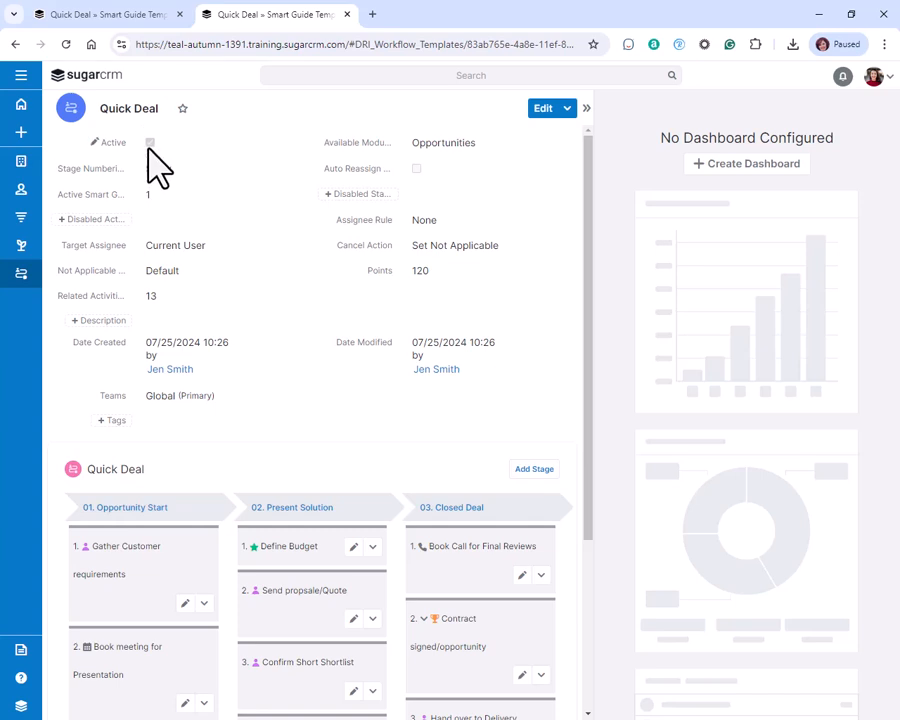
Add the Quick Deal Smart Guide to the White Cross Co opportunity.
left_click(21, 218)
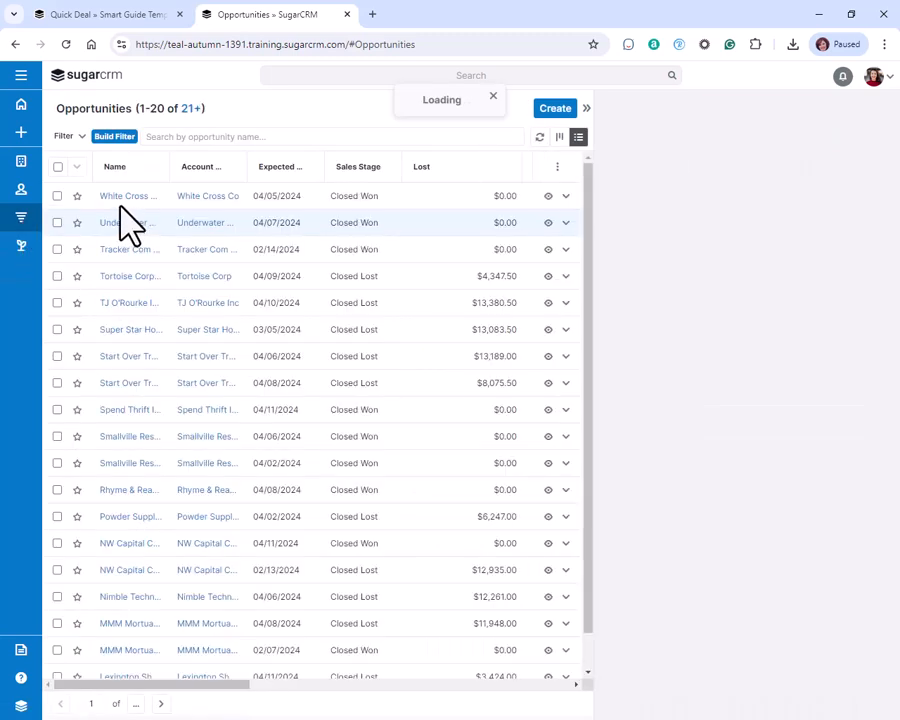
left_click(118, 197)
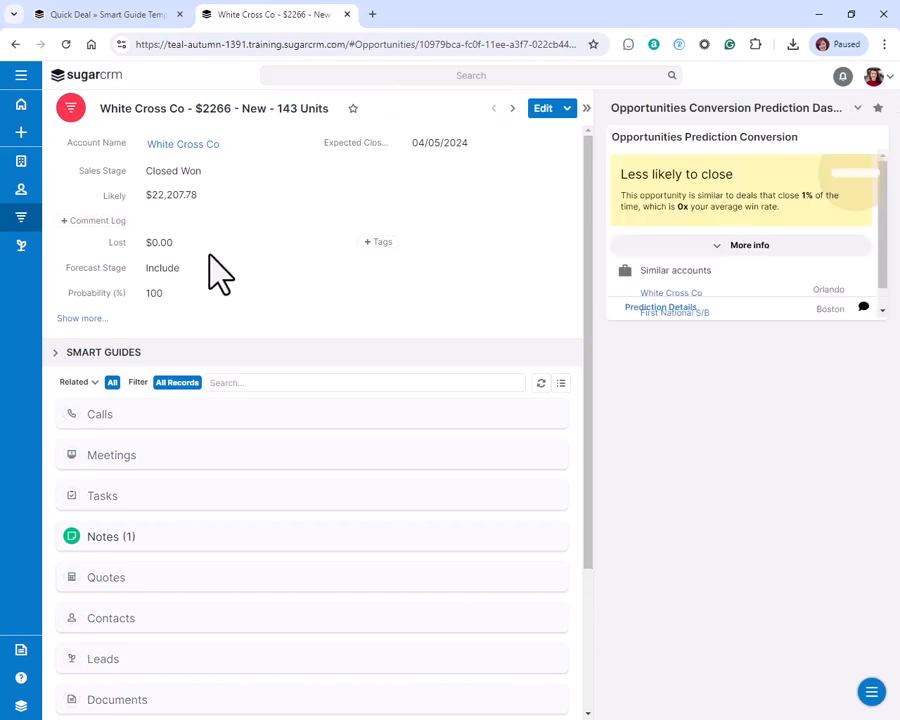
left_click(97, 355)
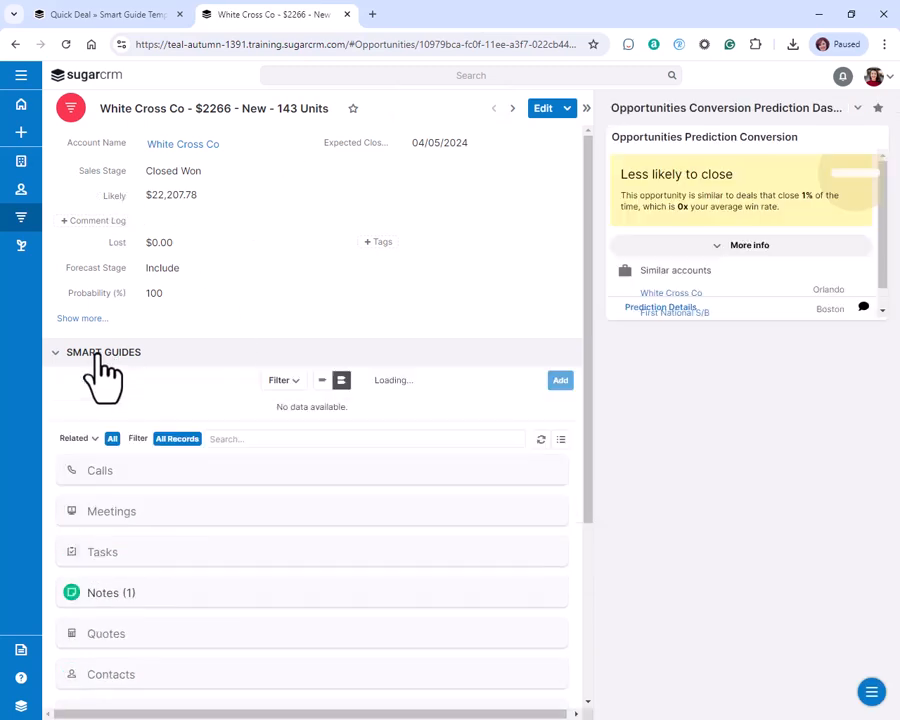
left_click(424, 385)
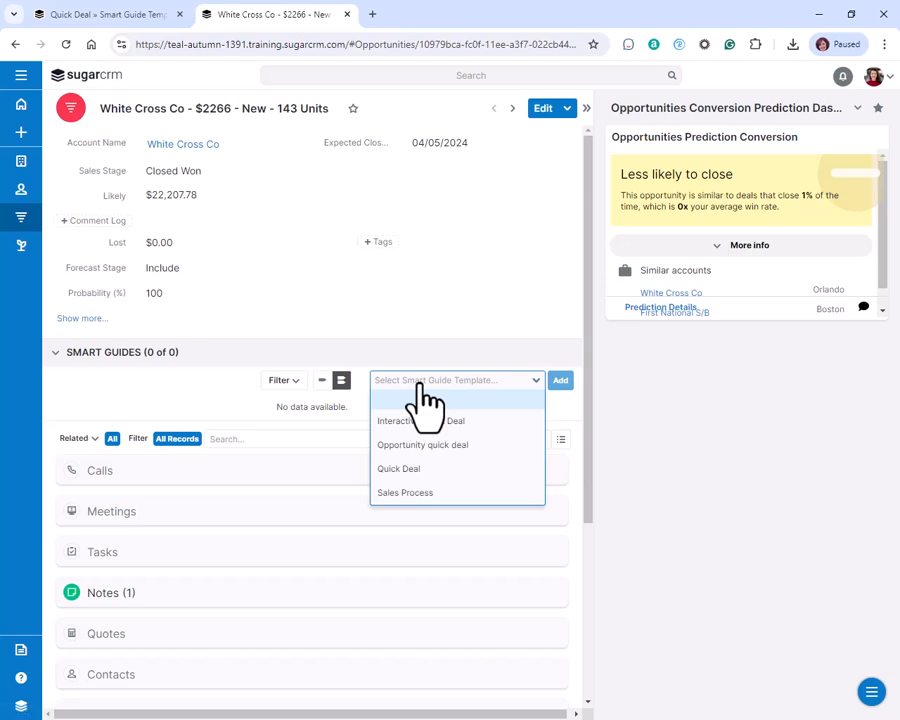
left_click(400, 468)
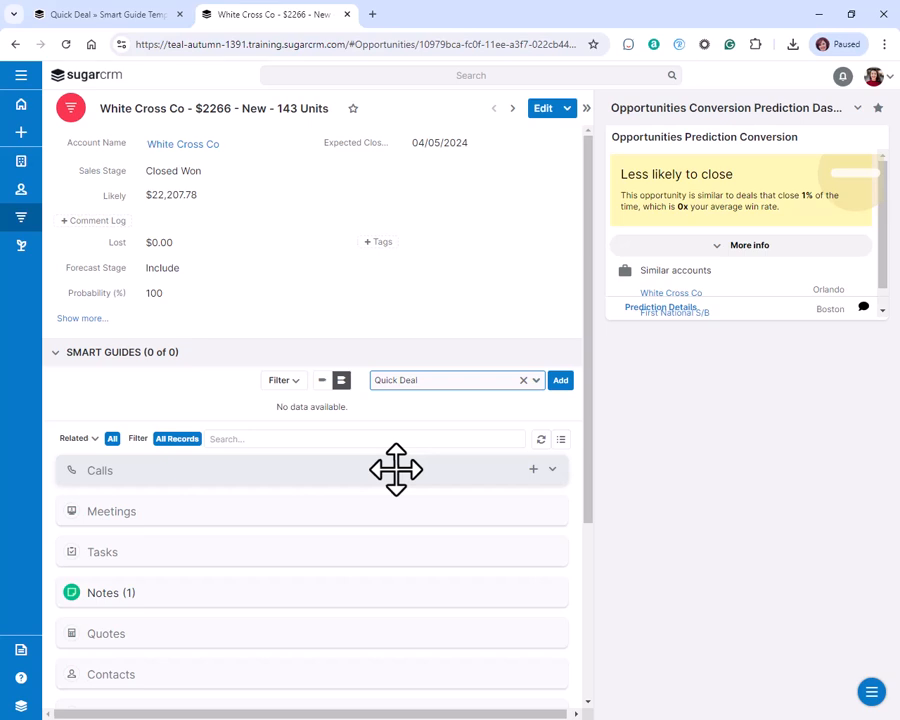
left_click(562, 382)
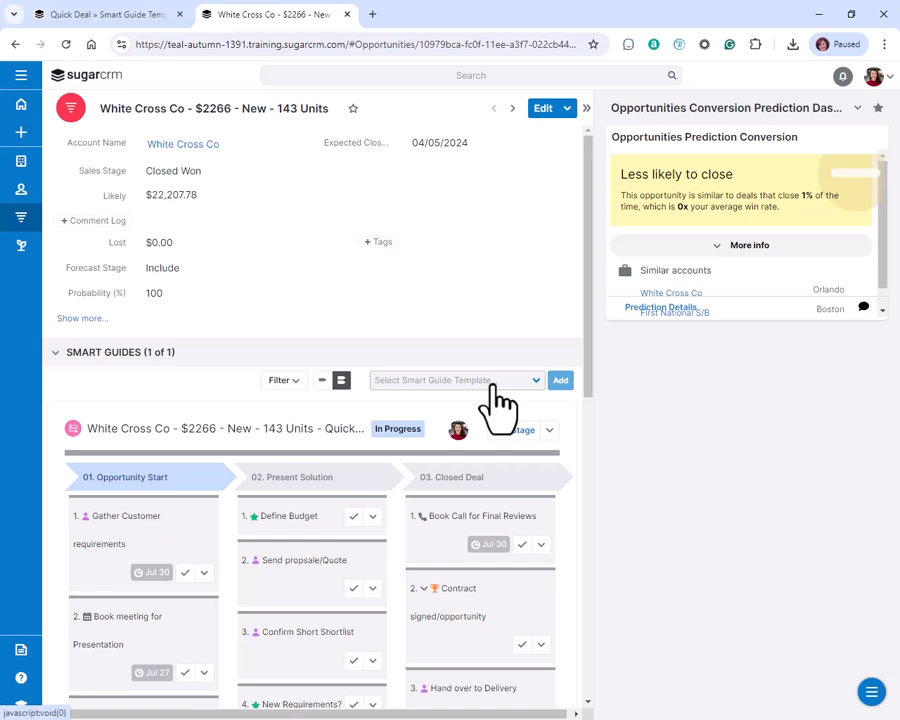
left_click(549, 430)
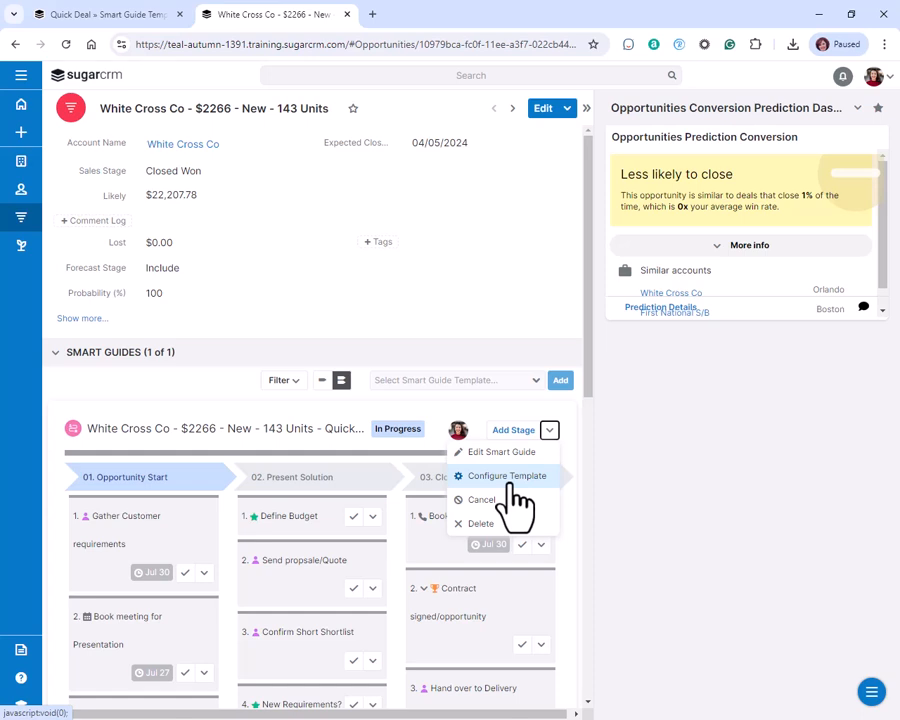
left_click(466, 412)
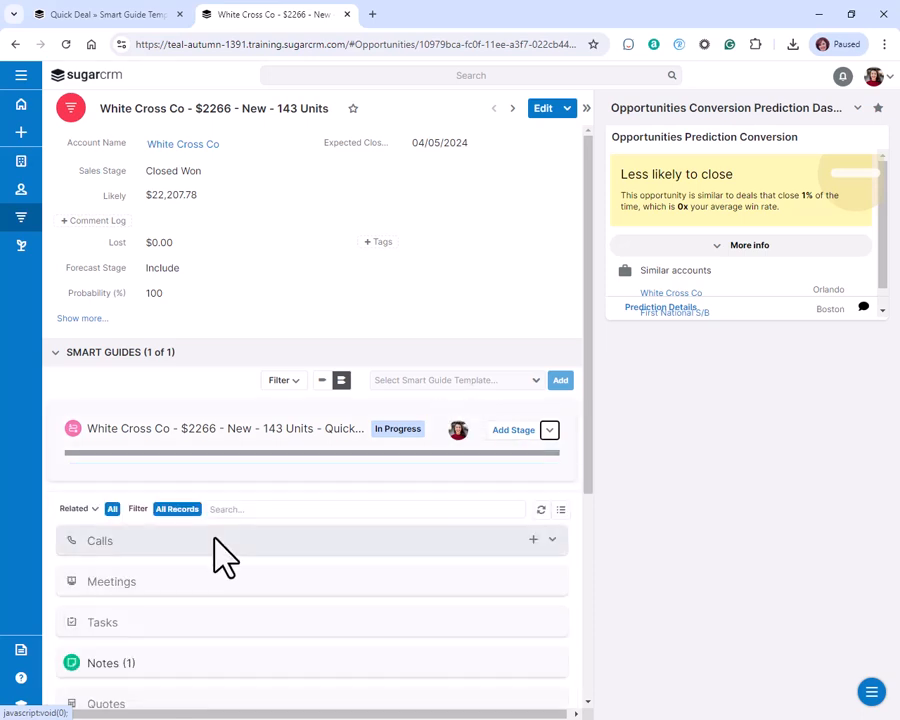
left_click(214, 436)
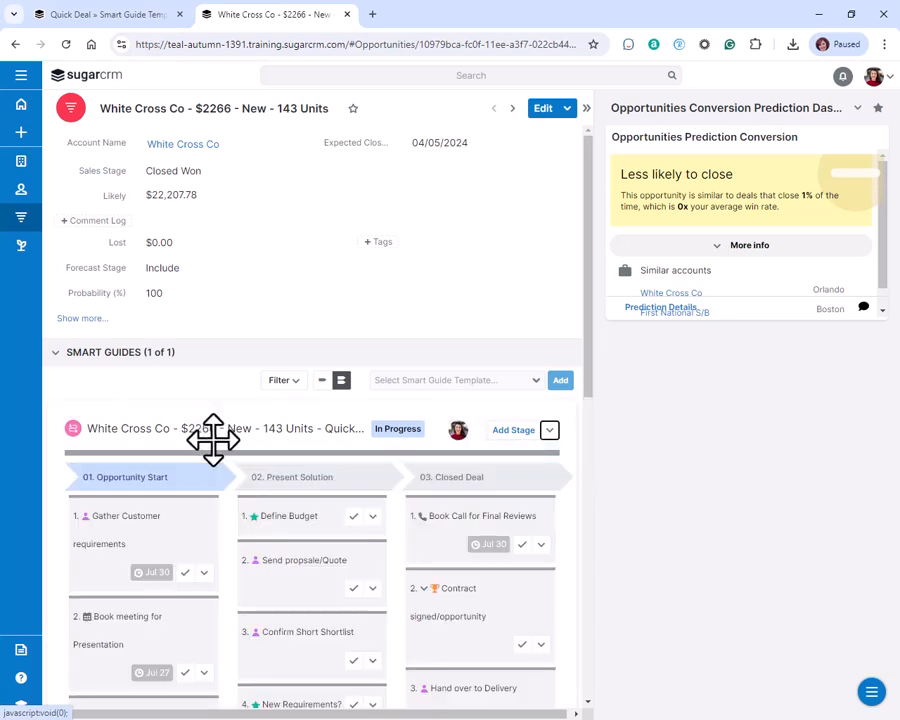
Complete the Gather Customer requirements and Book meeting for Presentation activities in the Opportunity Start stage.
left_click(185, 574)
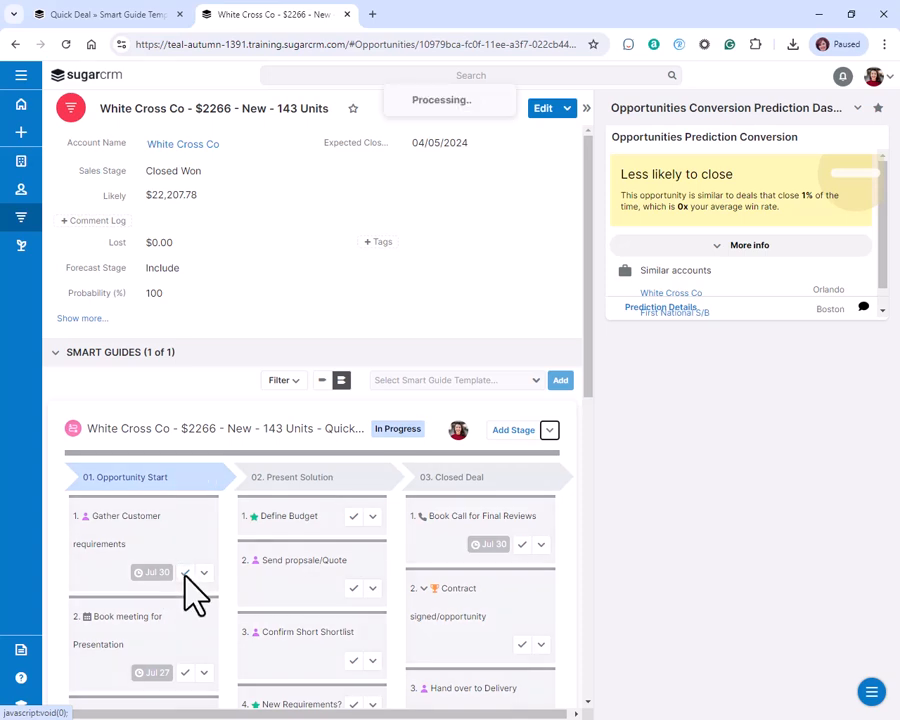
left_click(184, 674)
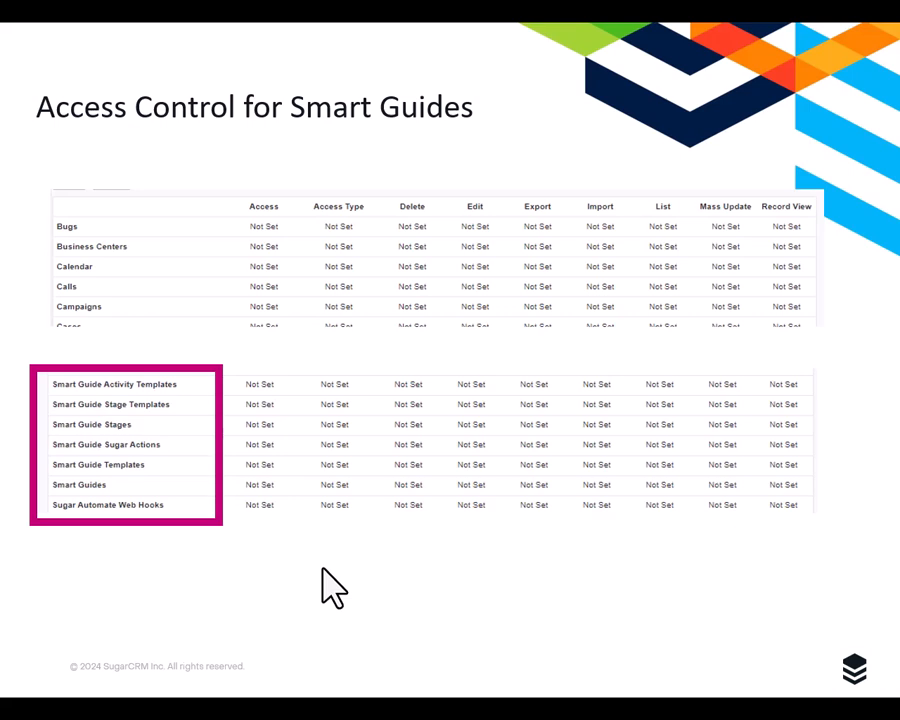
Switch back to the SugarCRM browser window and open the creation form for a new role in Role Management.
key("alt+Tab")
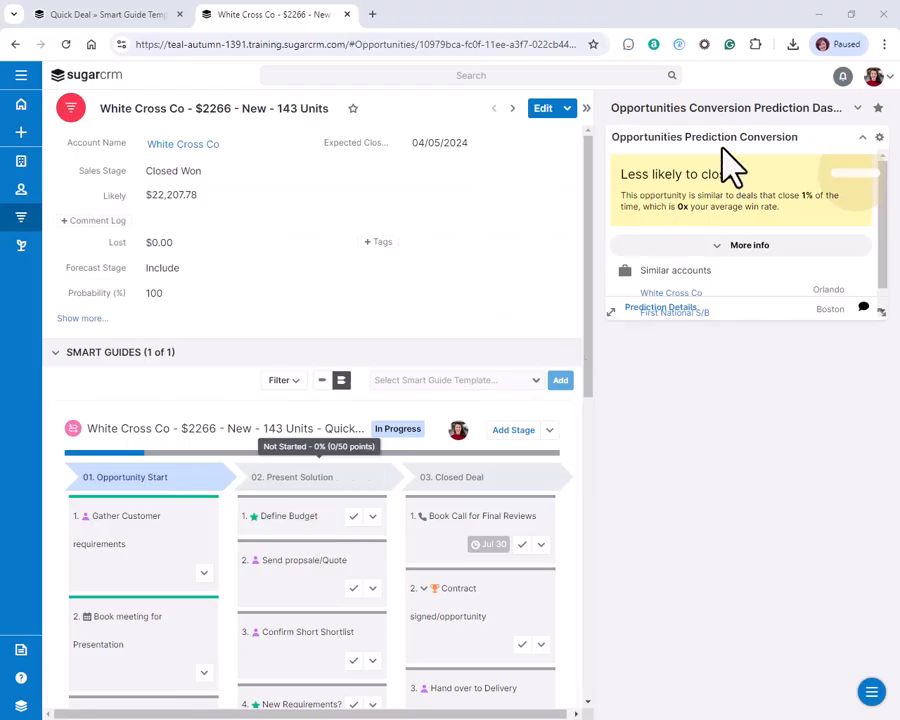
left_click(876, 78)
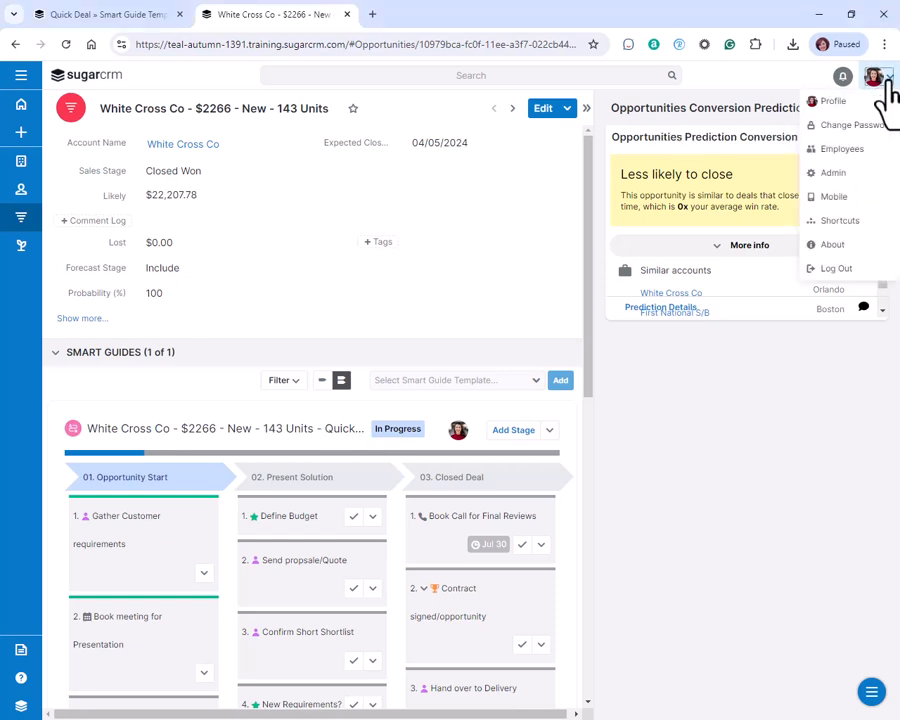
left_click(838, 173)
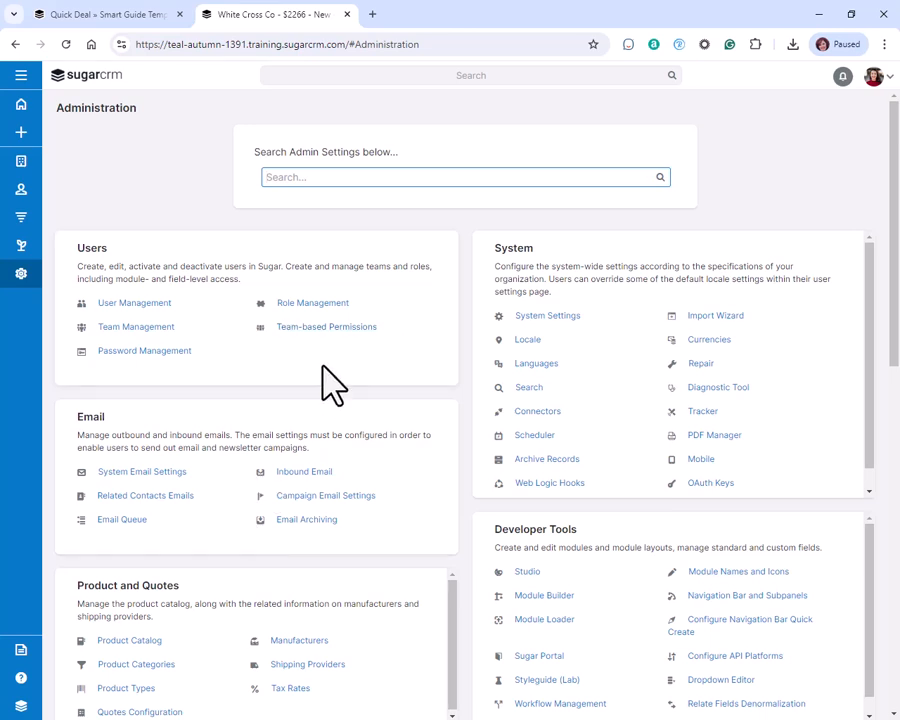
left_click(298, 306)
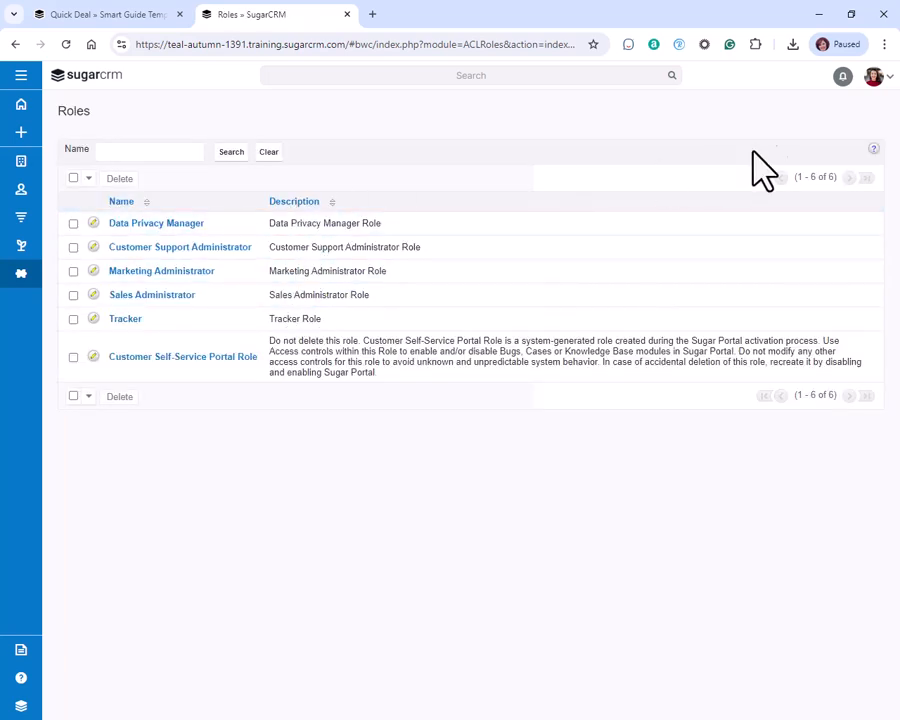
left_click(38, 275)
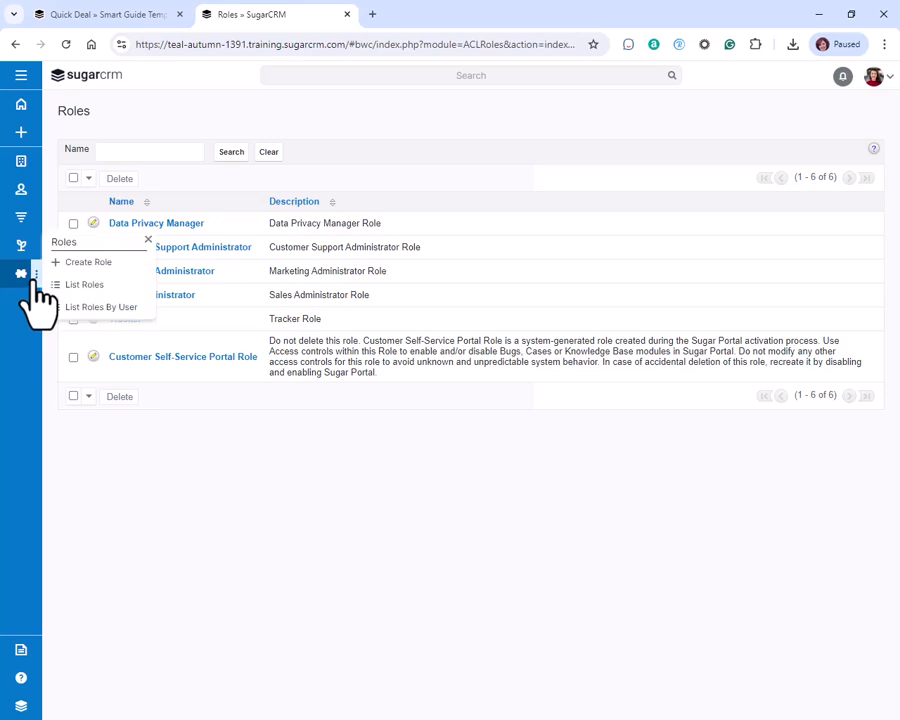
left_click(88, 264)
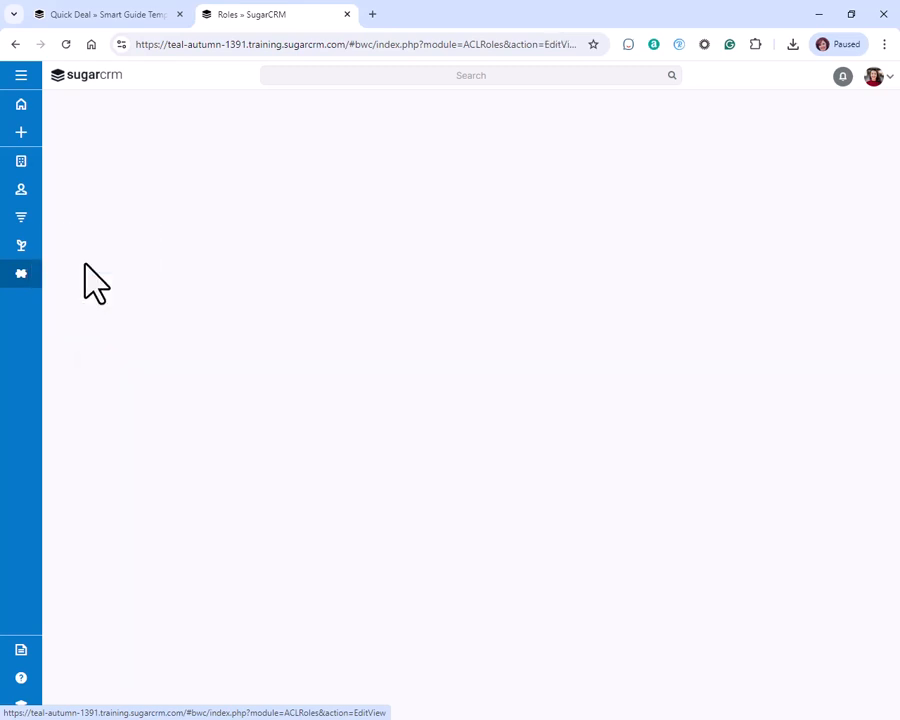
Create and save a role named Smart Guide Role with the description "for user with access to Smart Guide Templates".
left_click(217, 190)
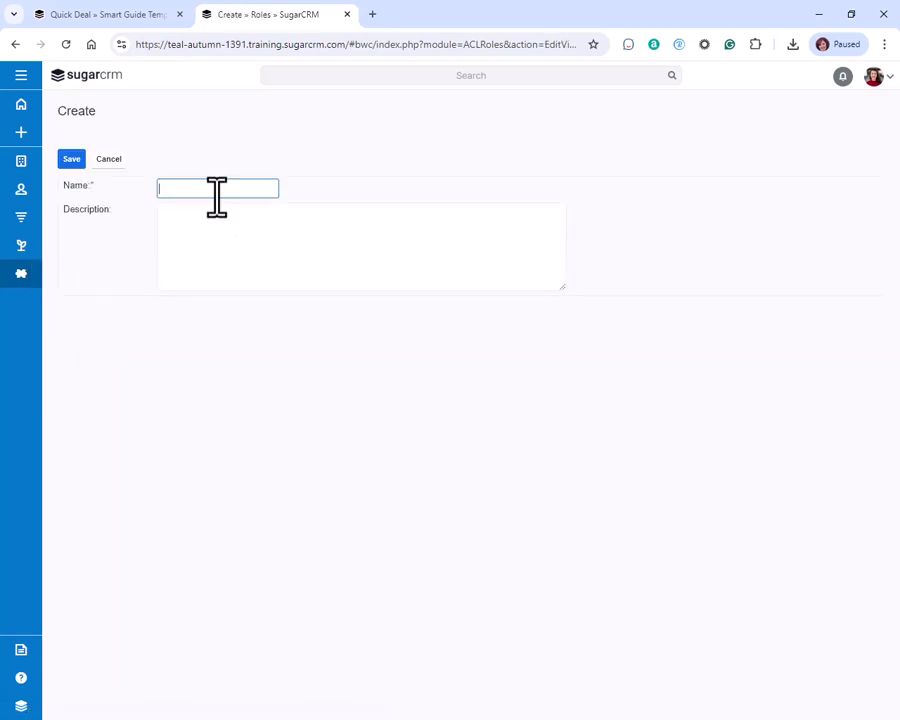
type("Smart Guide Role")
left_click(219, 225)
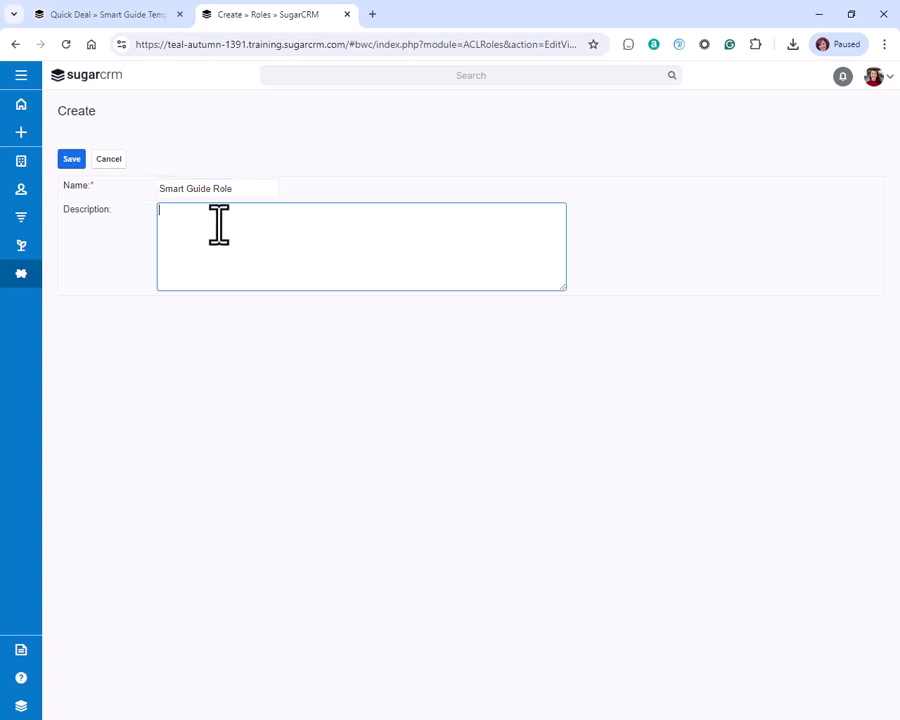
type("for user with access to Smart Guide Templates")
left_click(72, 160)
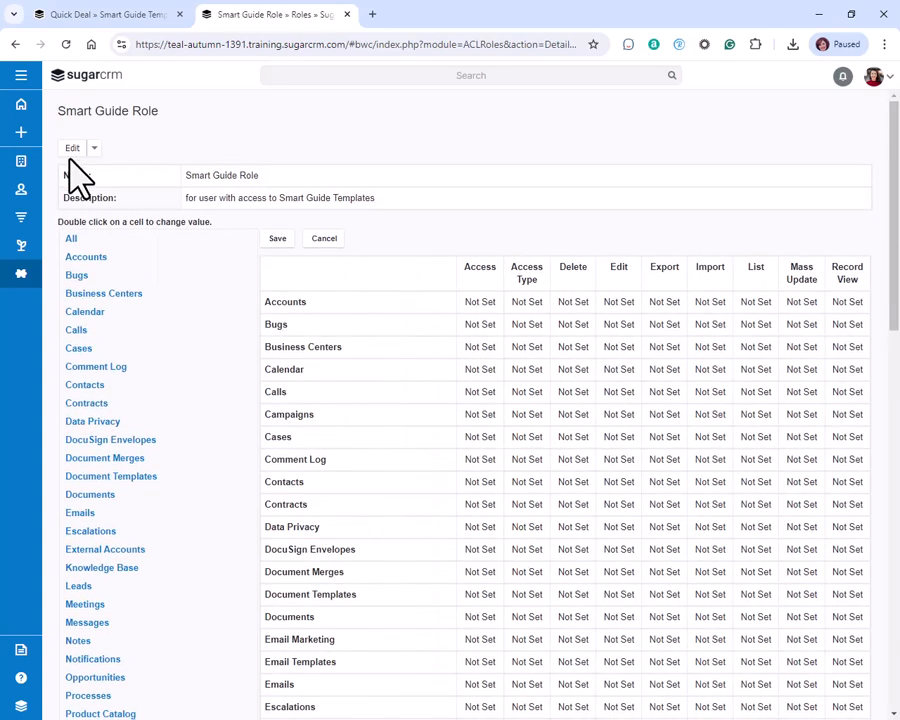
Set the Access permission for Smart Guide Activity Templates to Enabled in the role's permission table.
scroll(426, 432, "down", 1)
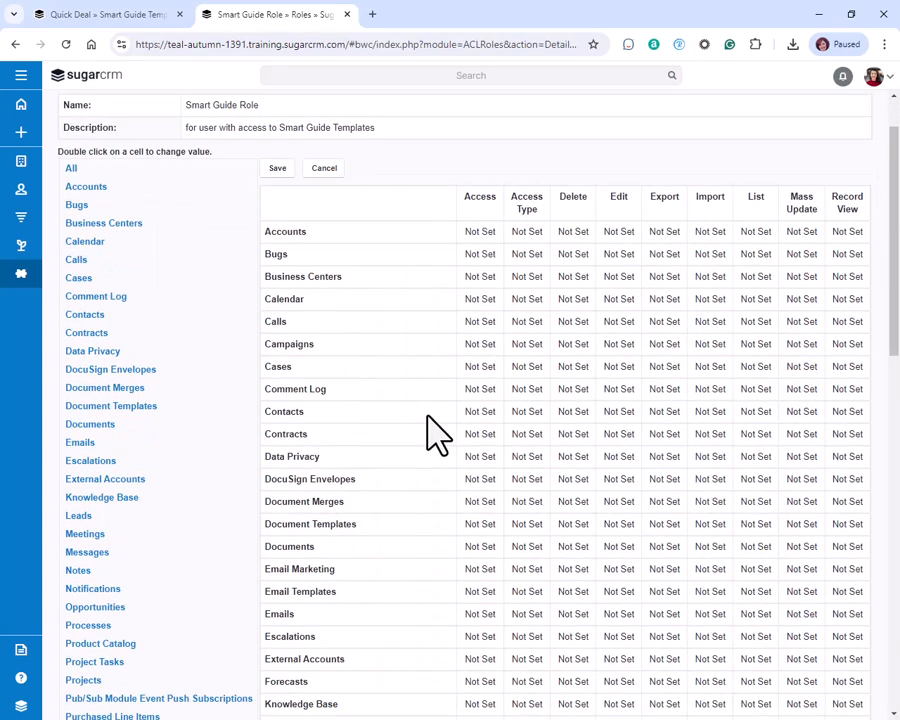
left_click_drag(470, 195, 868, 199)
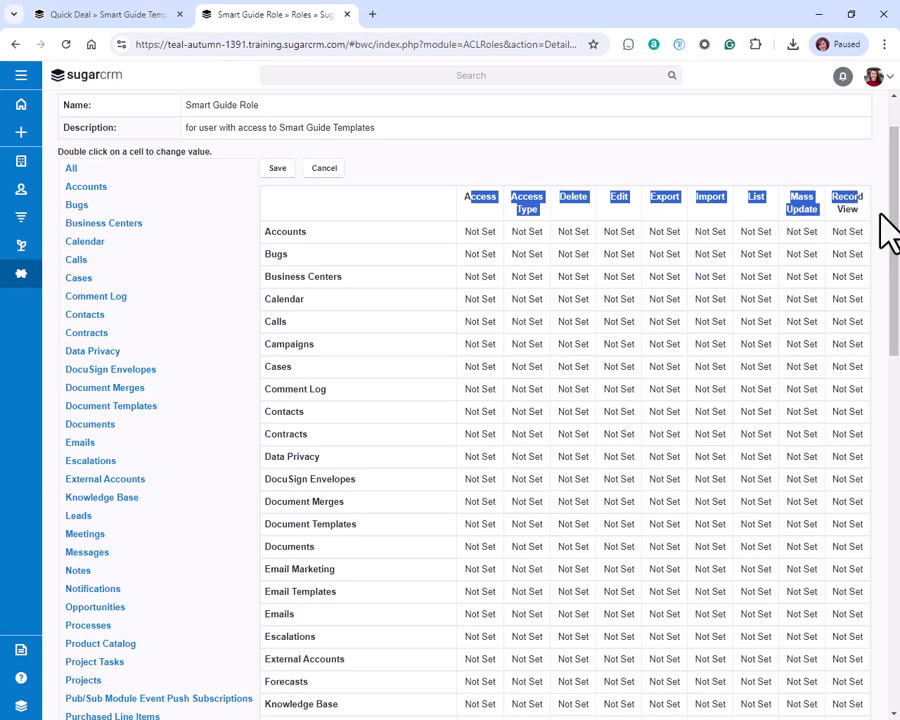
left_click(878, 213)
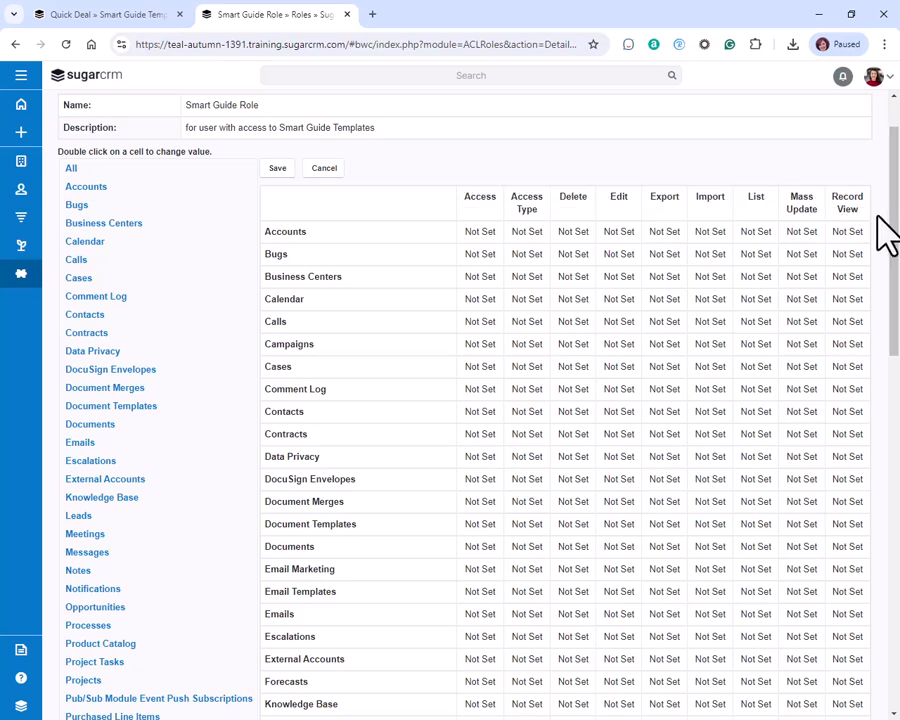
scroll(885, 235, "down", 7)
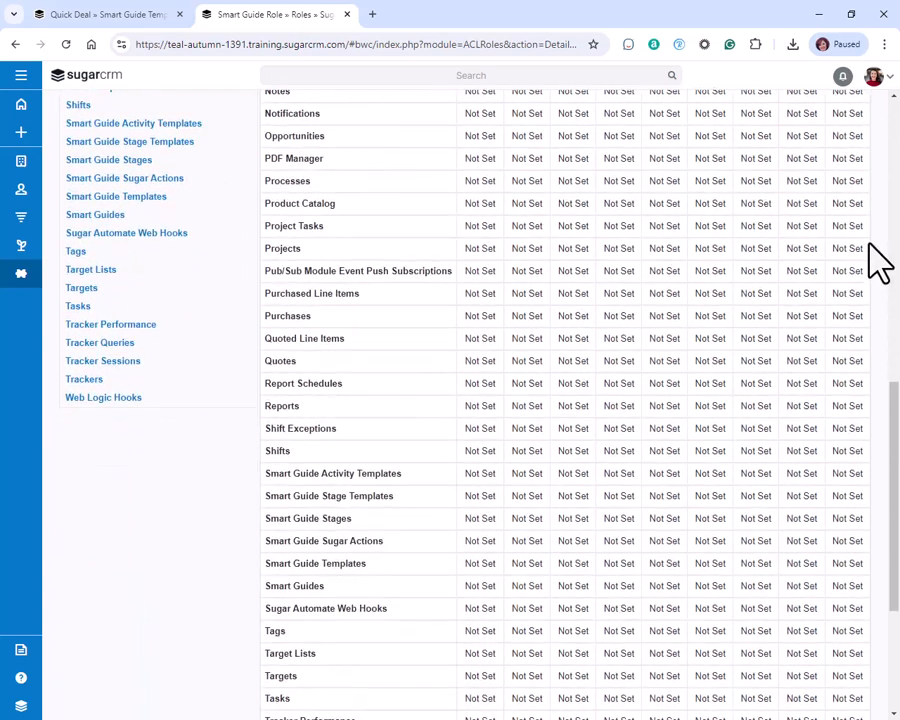
scroll(874, 262, "down", 2)
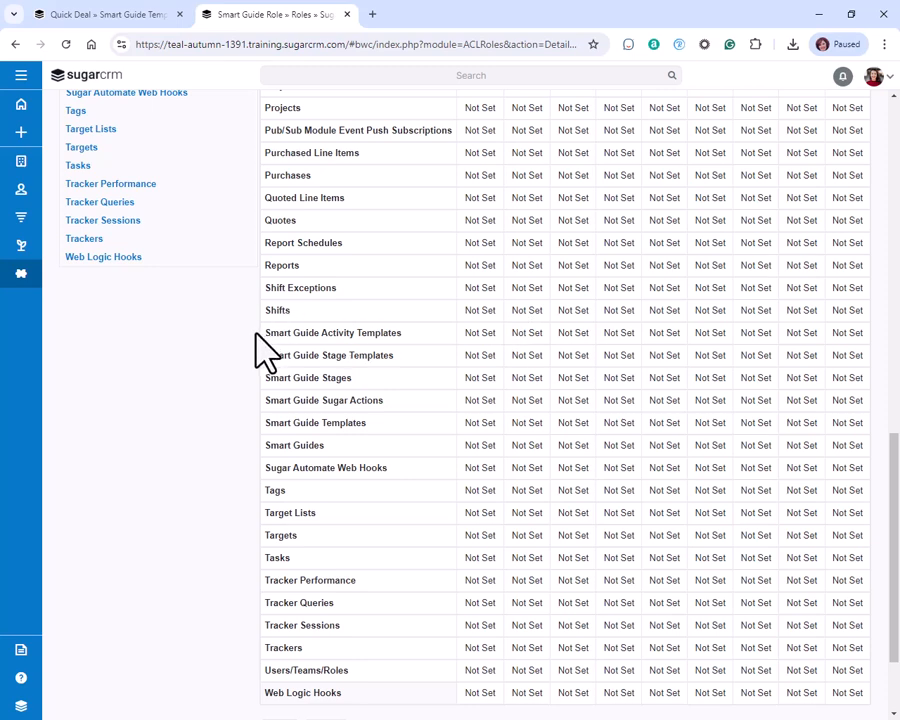
left_click_drag(266, 335, 410, 332)
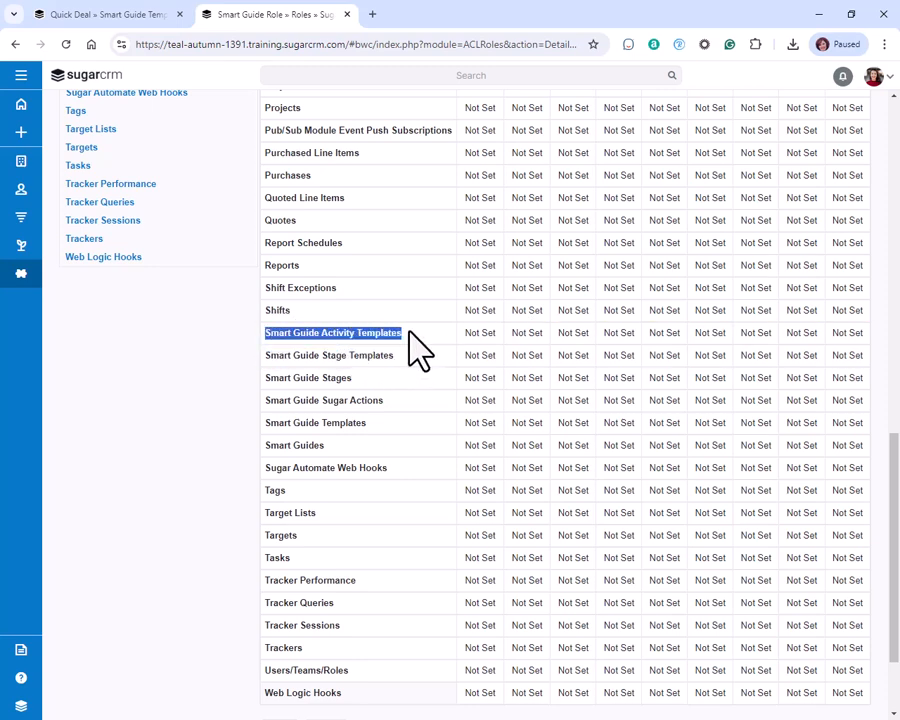
left_click(529, 336)
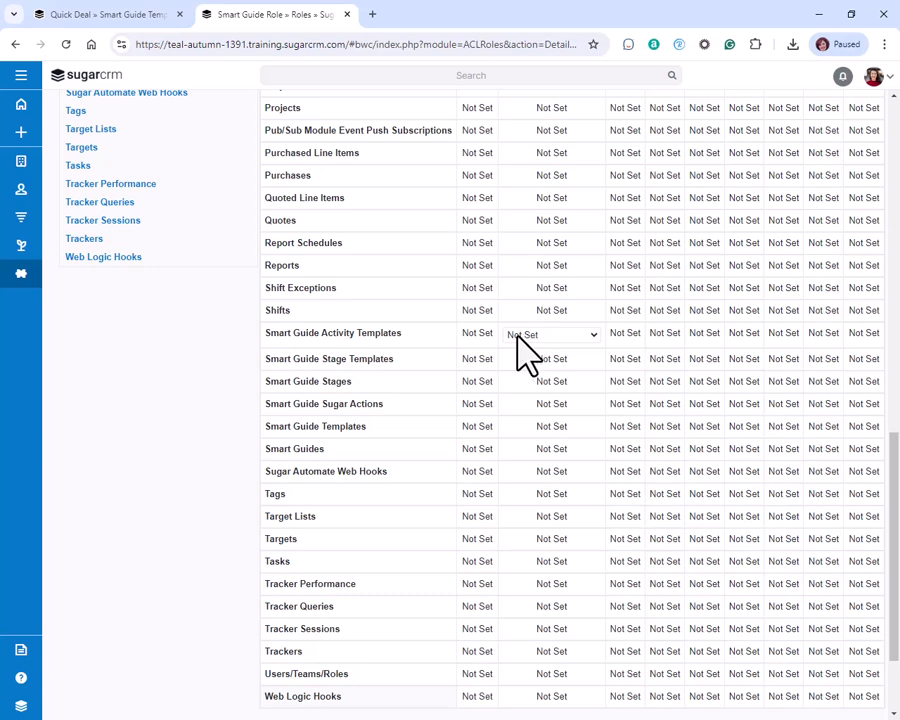
left_click(474, 337)
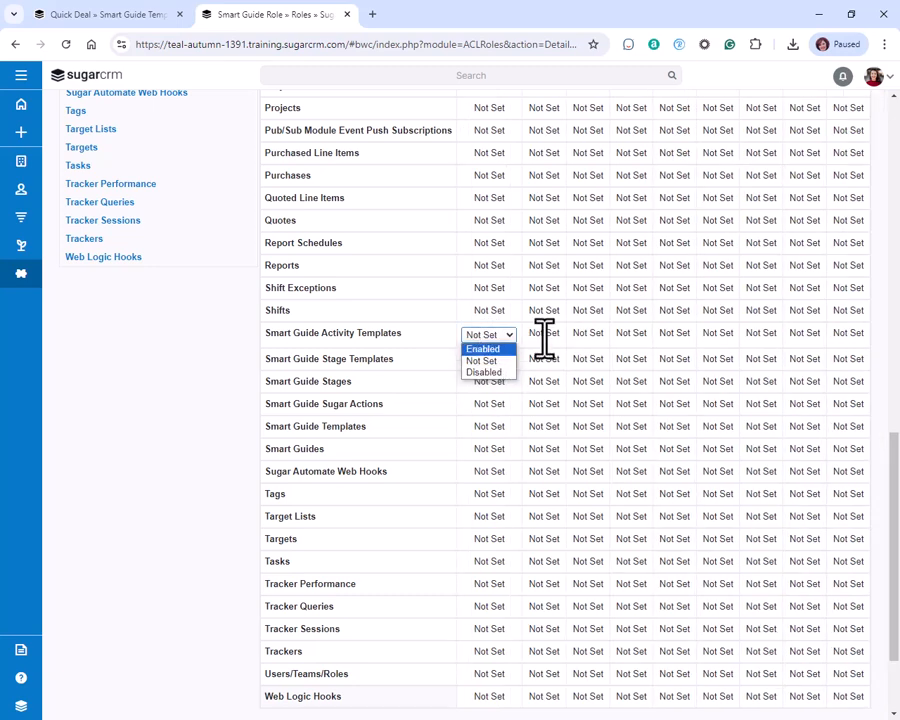
left_click(542, 337)
left_click(477, 338)
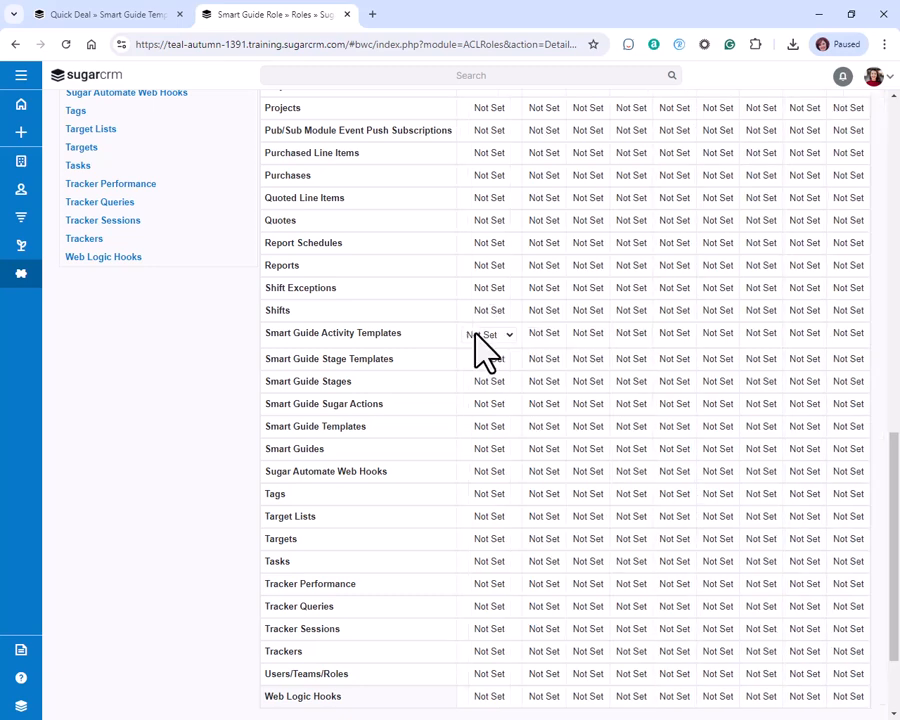
left_click(483, 347)
Set the Access Type for Smart Guide Activity Templates to Admin & Developer.
left_click(535, 336)
left_click(531, 336)
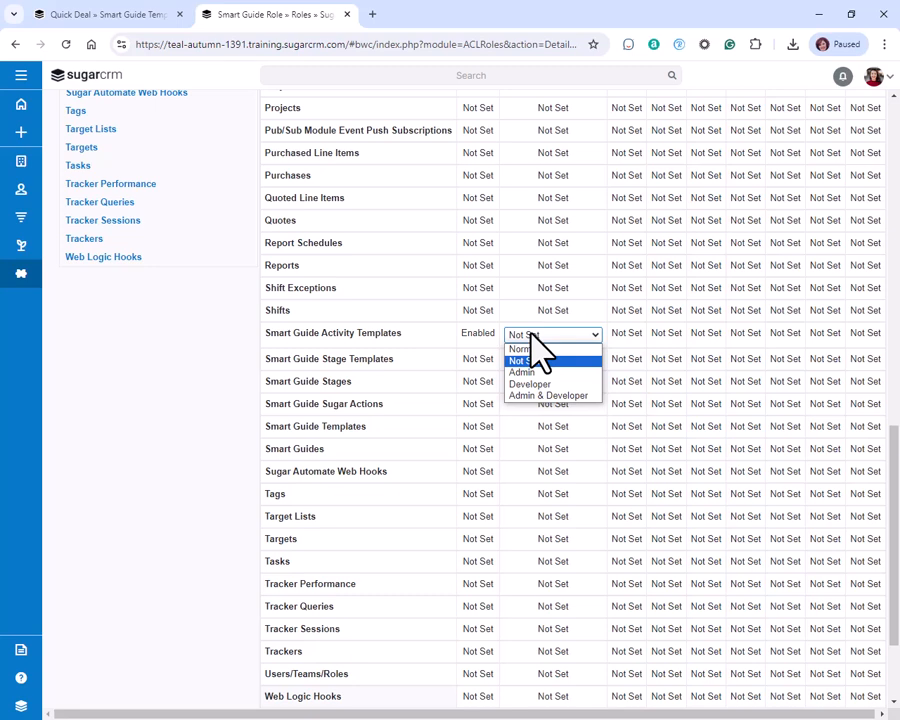
left_click(527, 412)
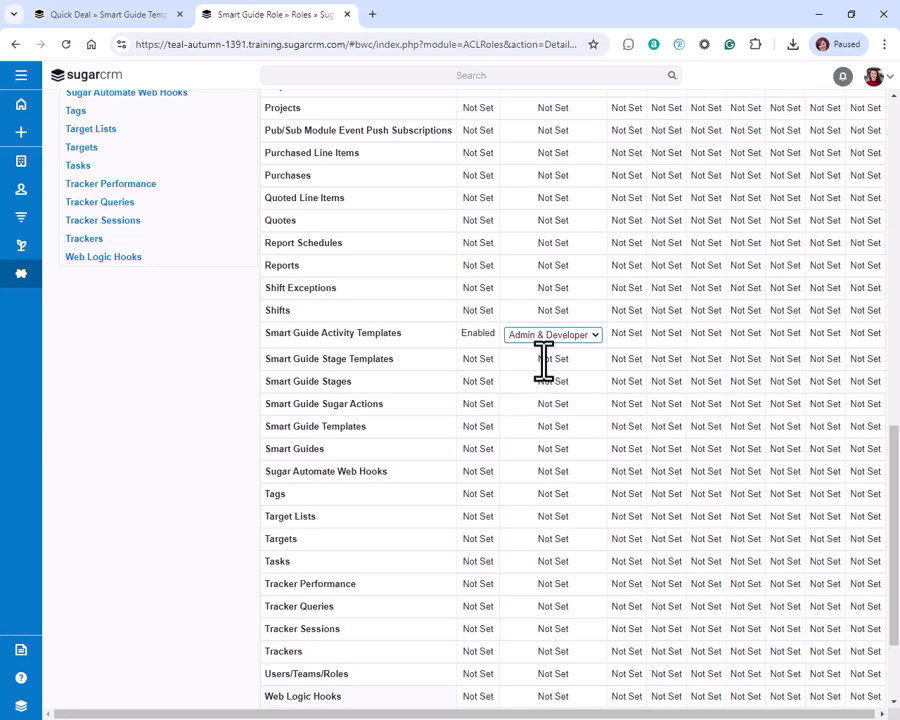
left_click(543, 360)
Set Smart Guide Stage Templates to Enabled access with the Admin & Developer access type.
left_click(464, 357)
left_click(472, 360)
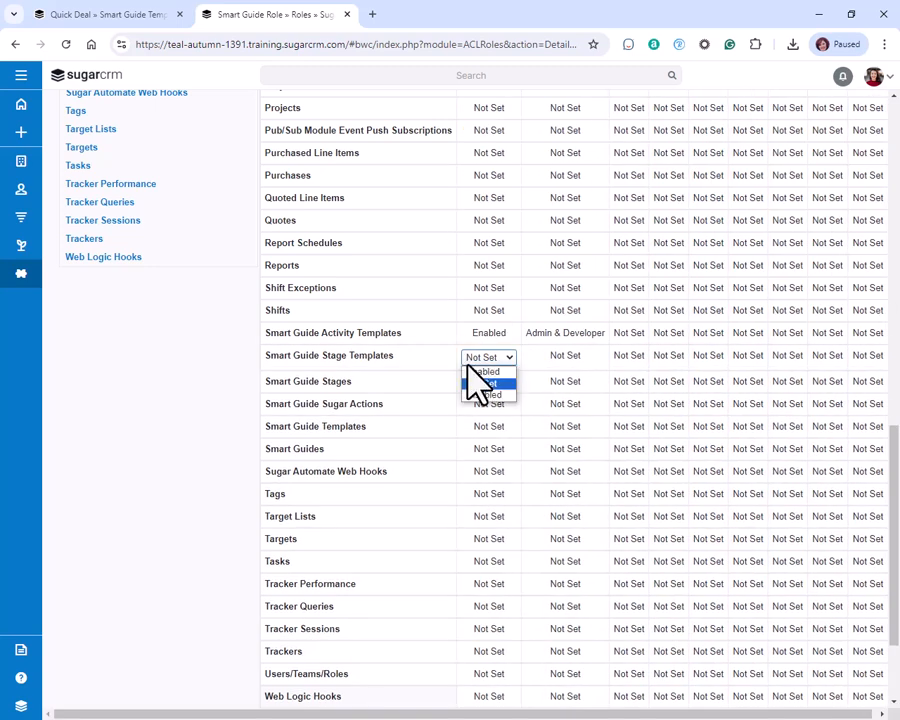
left_click(481, 371)
left_click(545, 357)
left_click(550, 358)
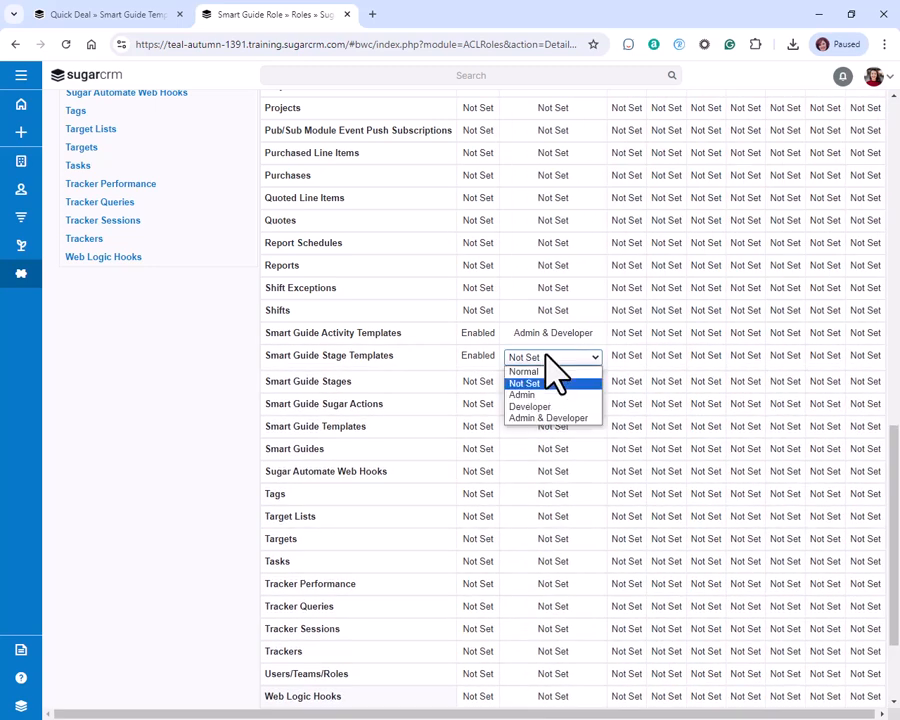
left_click(535, 418)
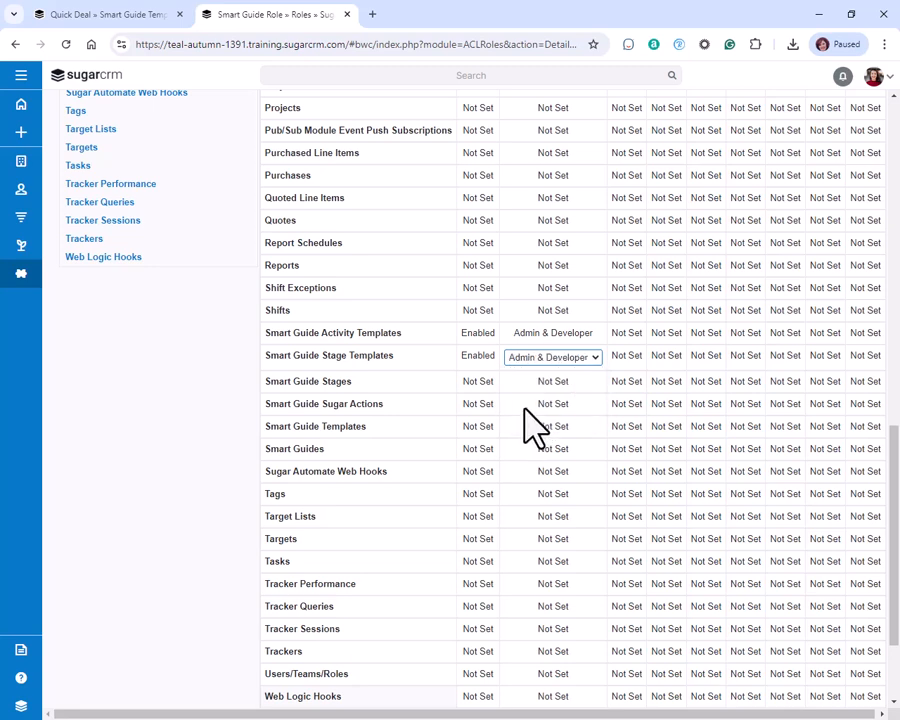
Set the Access permission to Enabled for Smart Guide Stages and Smart Guide Sugar Actions.
left_click(466, 381)
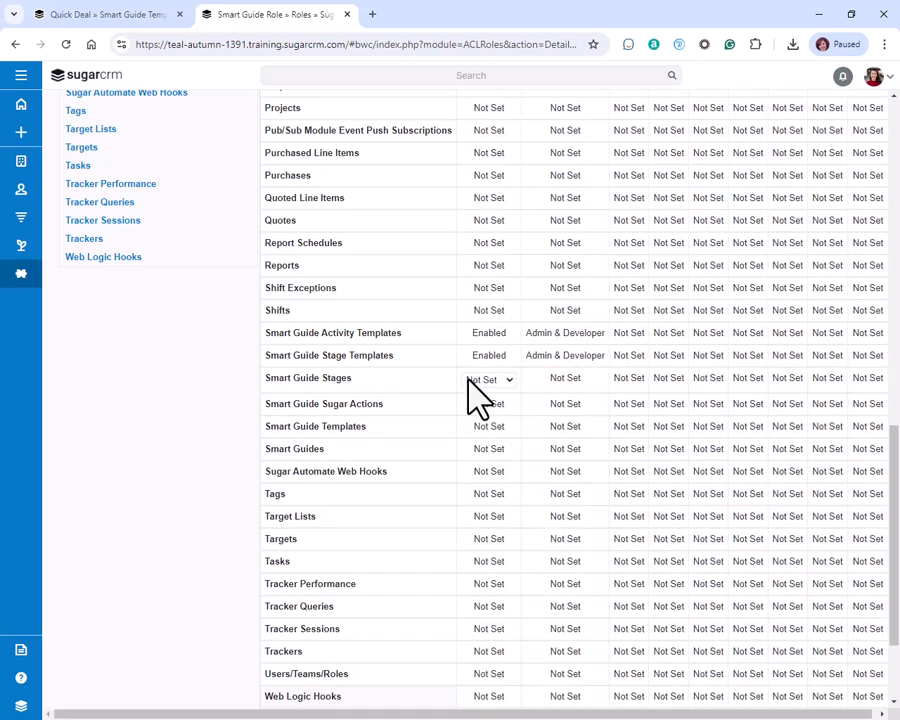
left_click(480, 380)
left_click(483, 394)
left_click(476, 404)
left_click(482, 404)
left_click(480, 417)
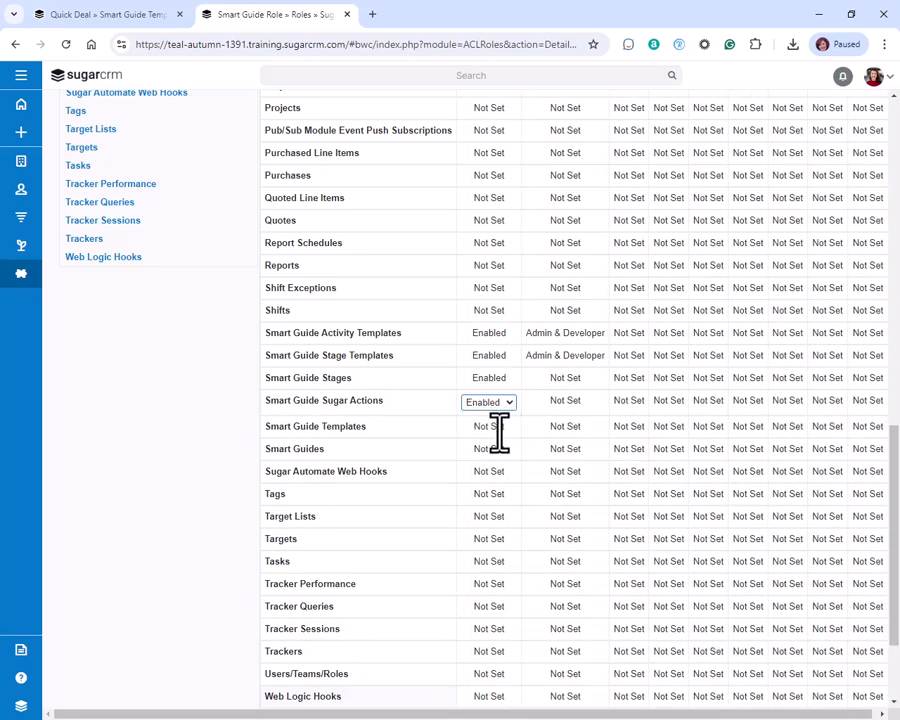
left_click(495, 427)
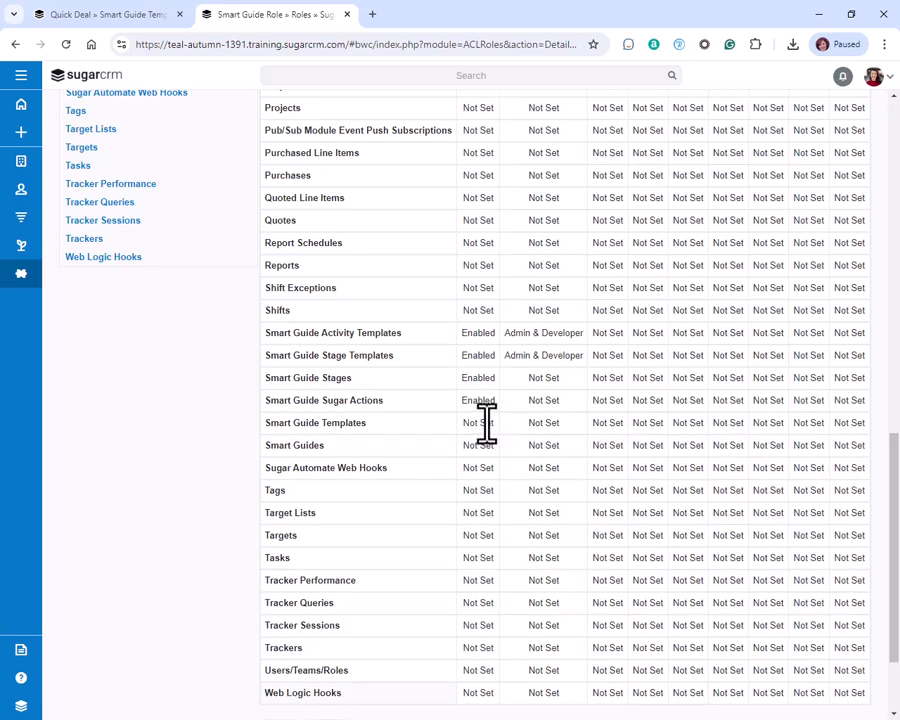
Set the Access permission to Enabled for Smart Guide Templates, Smart Guides and Sugar Automate Web Hooks.
left_click(486, 422)
left_click(486, 426)
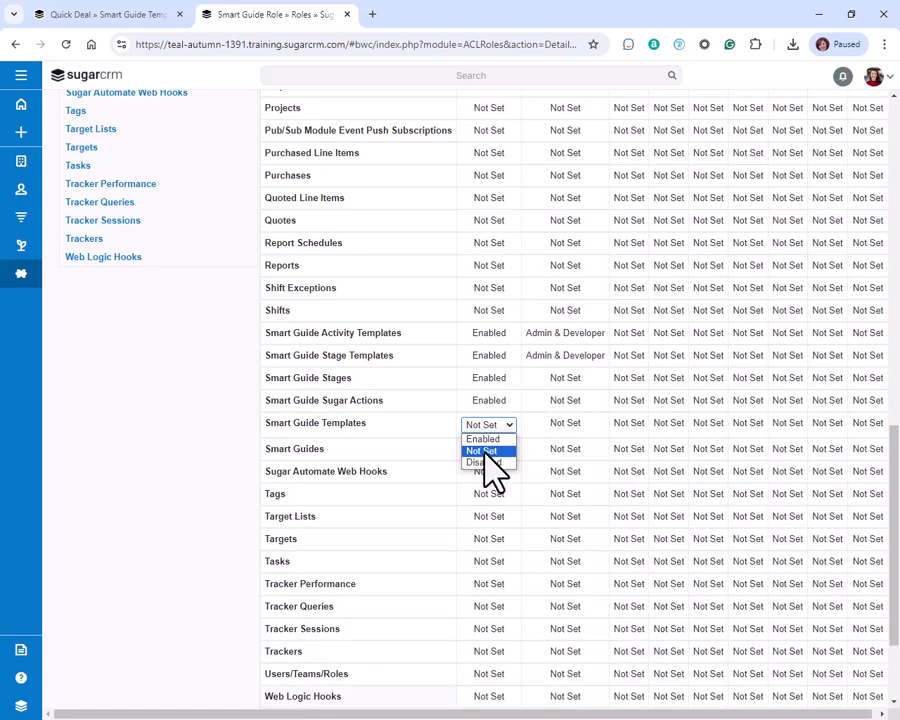
left_click(482, 439)
left_click(482, 451)
left_click(484, 447)
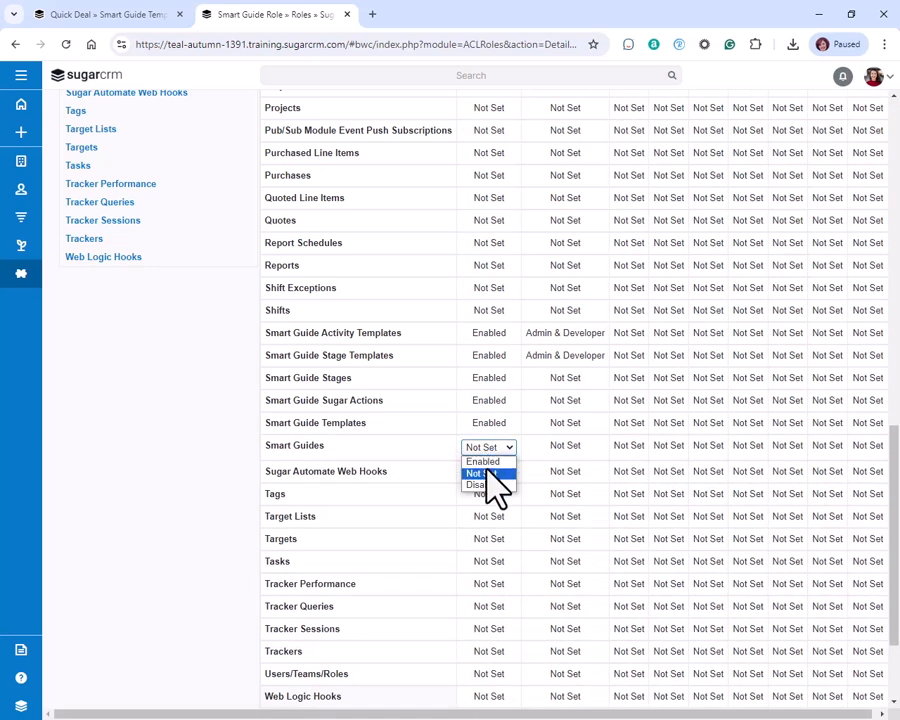
left_click(482, 462)
left_click(481, 468)
left_click(485, 472)
left_click(484, 484)
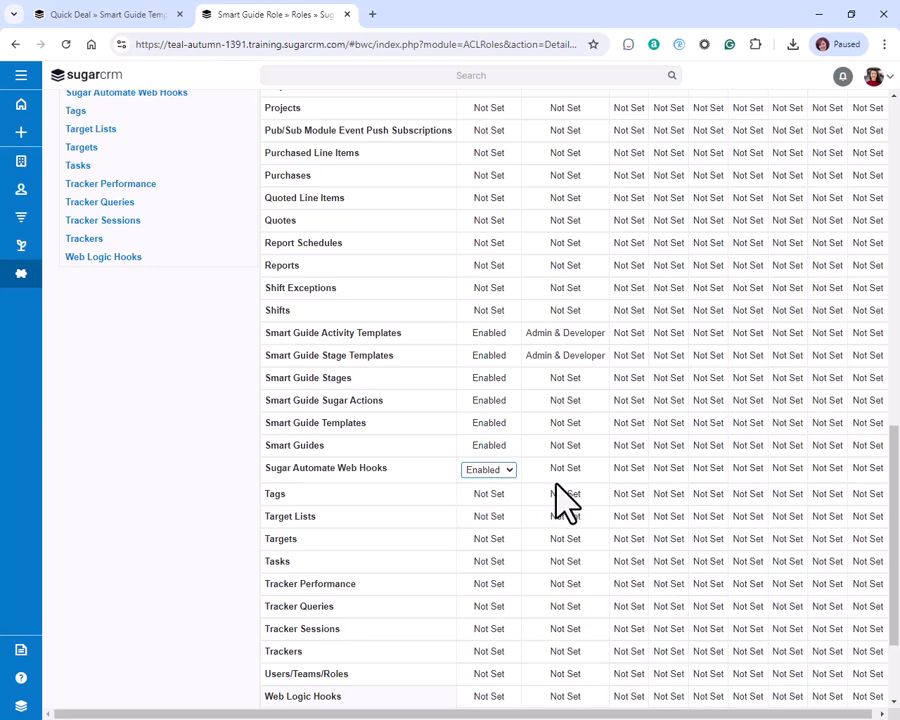
Set the Access Type of Smart Guide Stages and Smart Guide Sugar Actions to Admin & Developer.
left_click(552, 377)
left_click(554, 379)
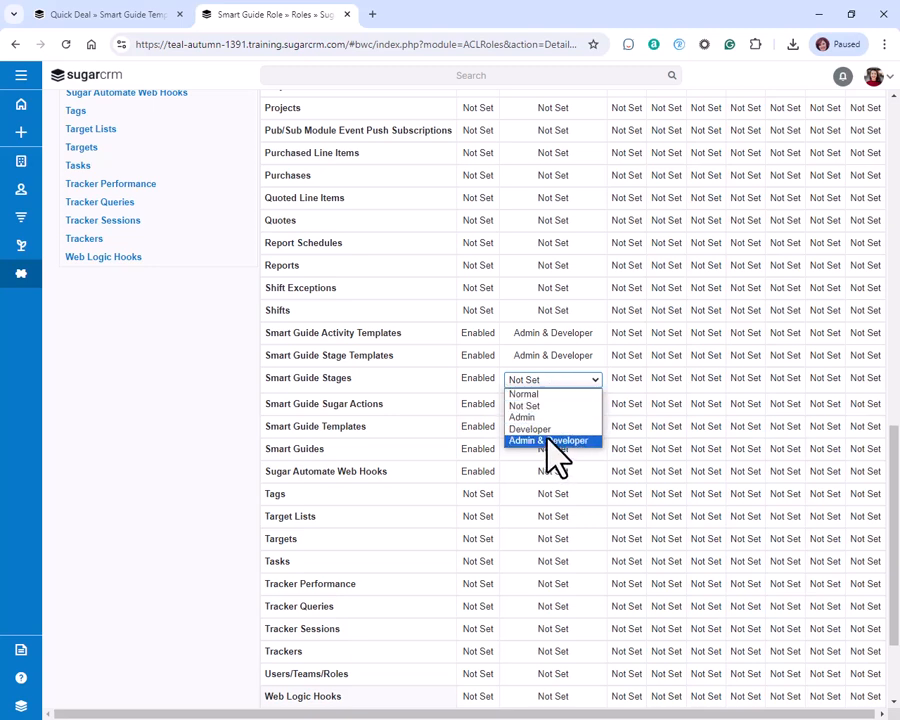
left_click(553, 442)
left_click(540, 402)
left_click(538, 404)
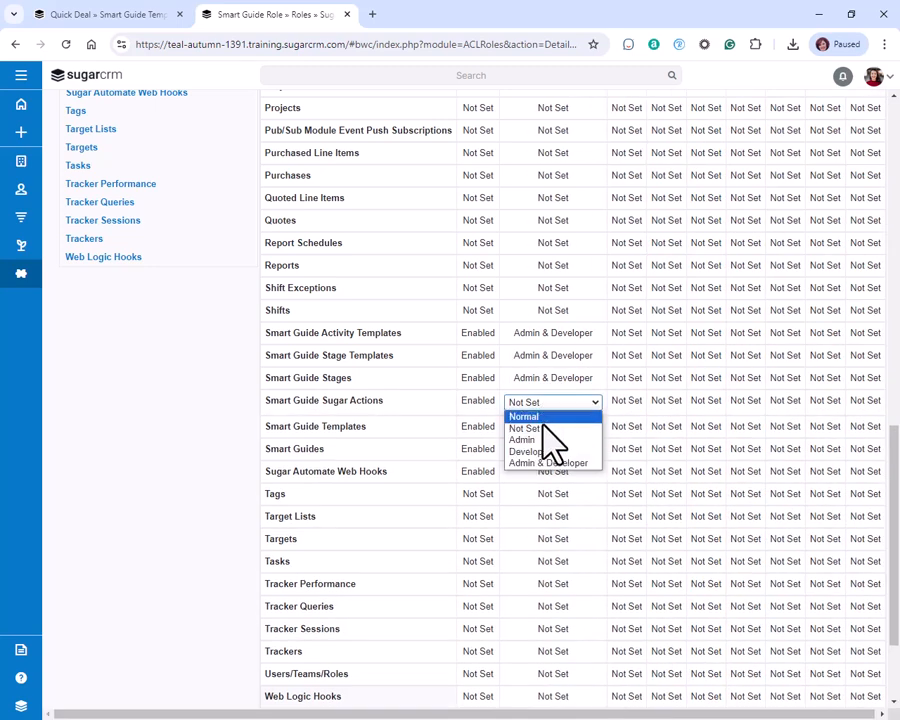
left_click(540, 485)
Set the Access Type of Smart Guide Templates and Smart Guides to Admin & Developer.
left_click(538, 424)
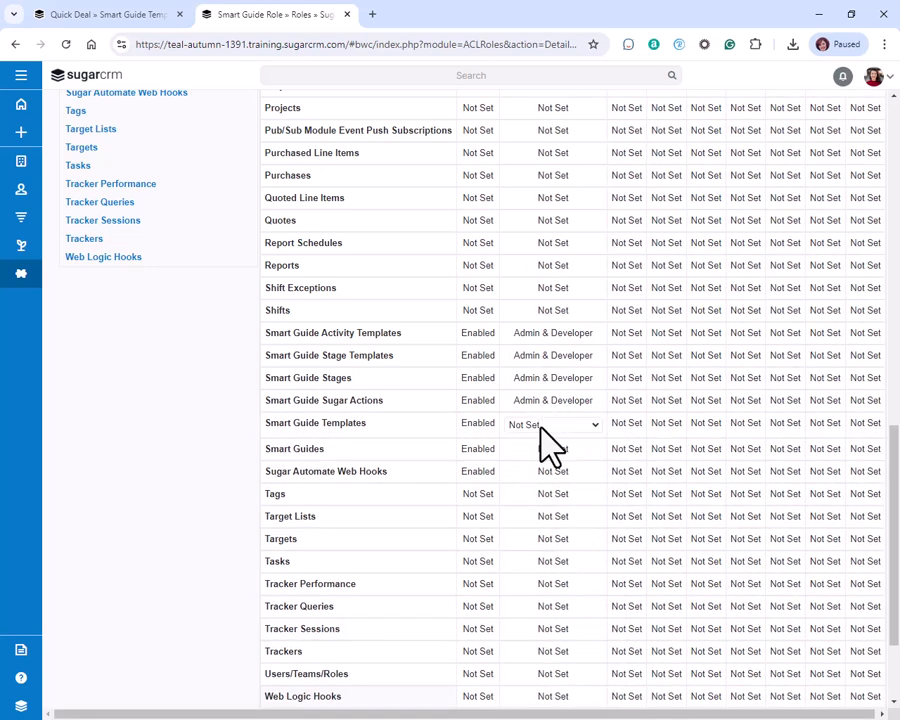
left_click(541, 427)
left_click(538, 485)
left_click(538, 450)
left_click(542, 452)
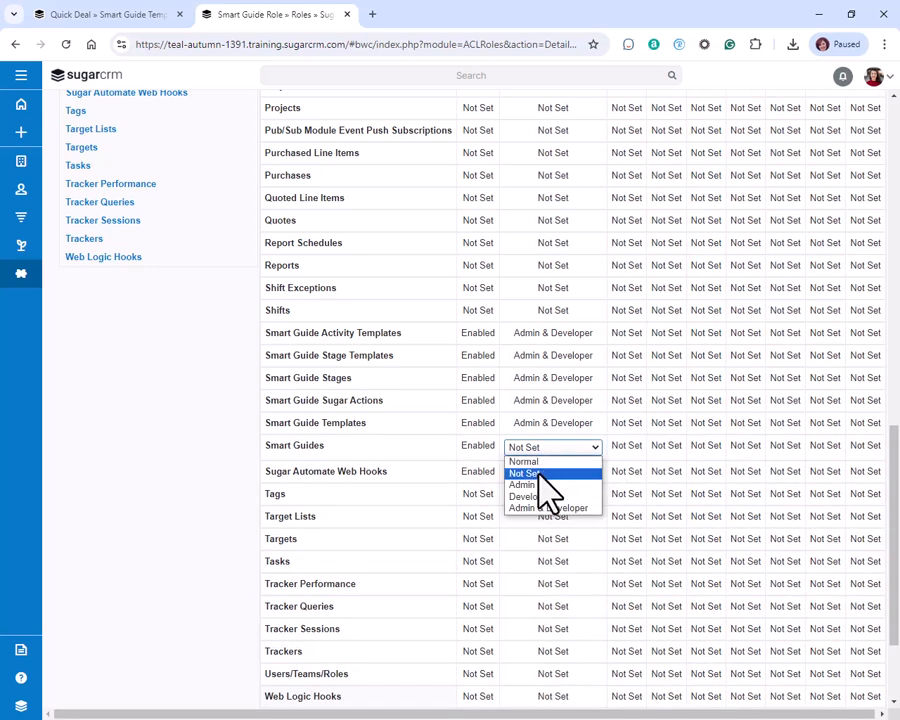
left_click(537, 509)
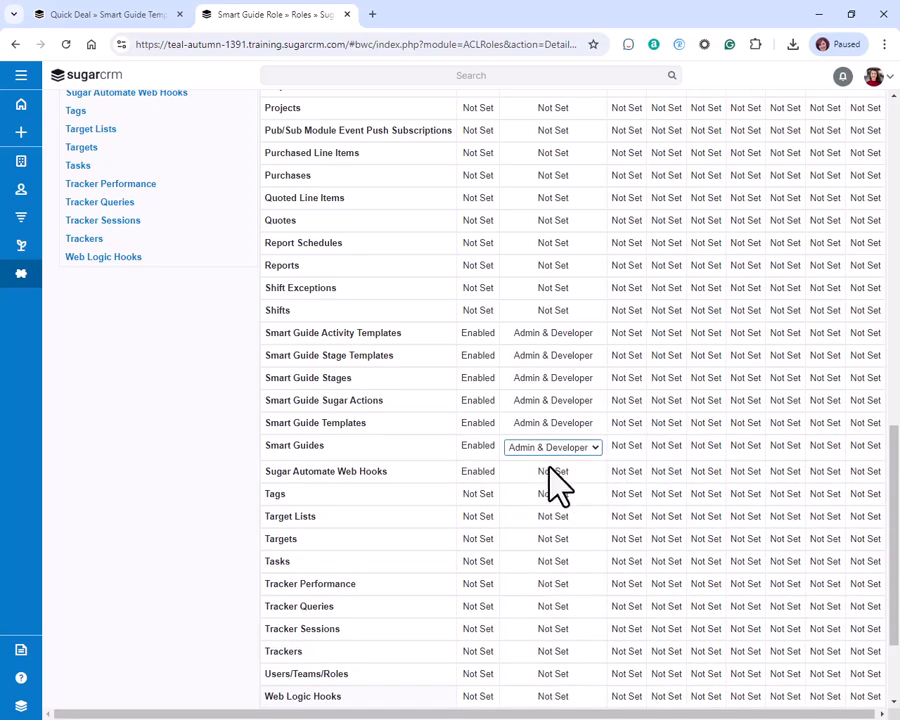
Set the Access Type of Sugar Automate Web Hooks to Admin & Developer and save the role's permissions.
left_click(546, 472)
left_click(536, 472)
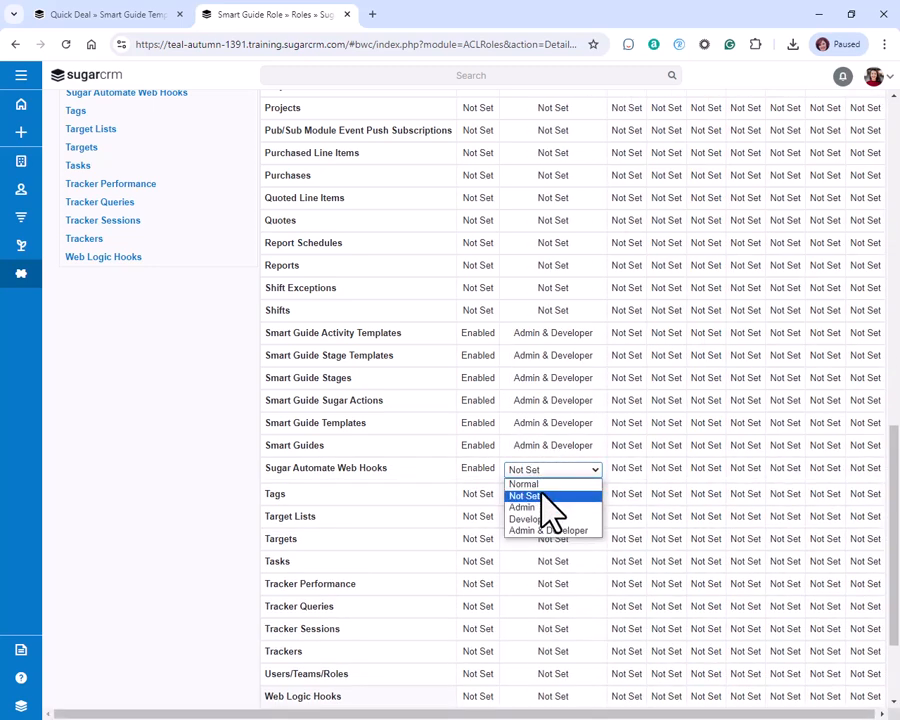
left_click(534, 531)
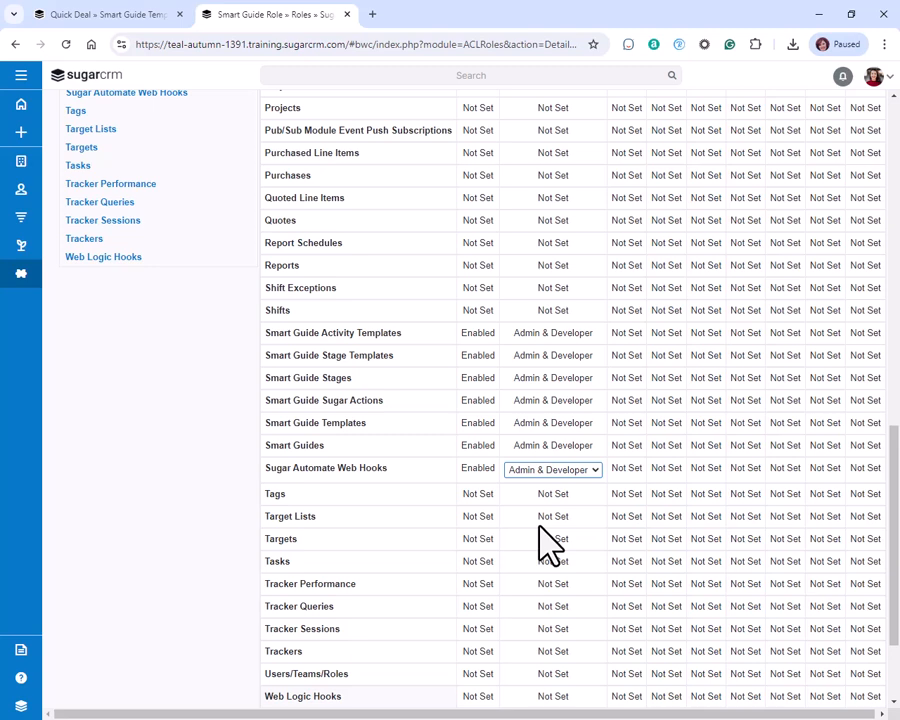
left_click(178, 486)
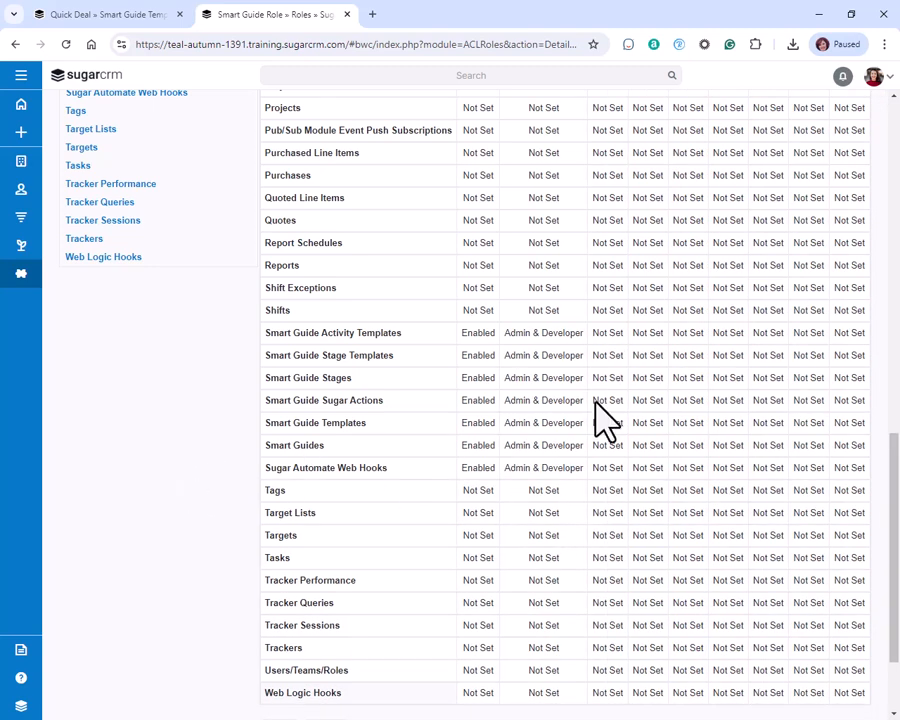
scroll(424, 545, "down", 3)
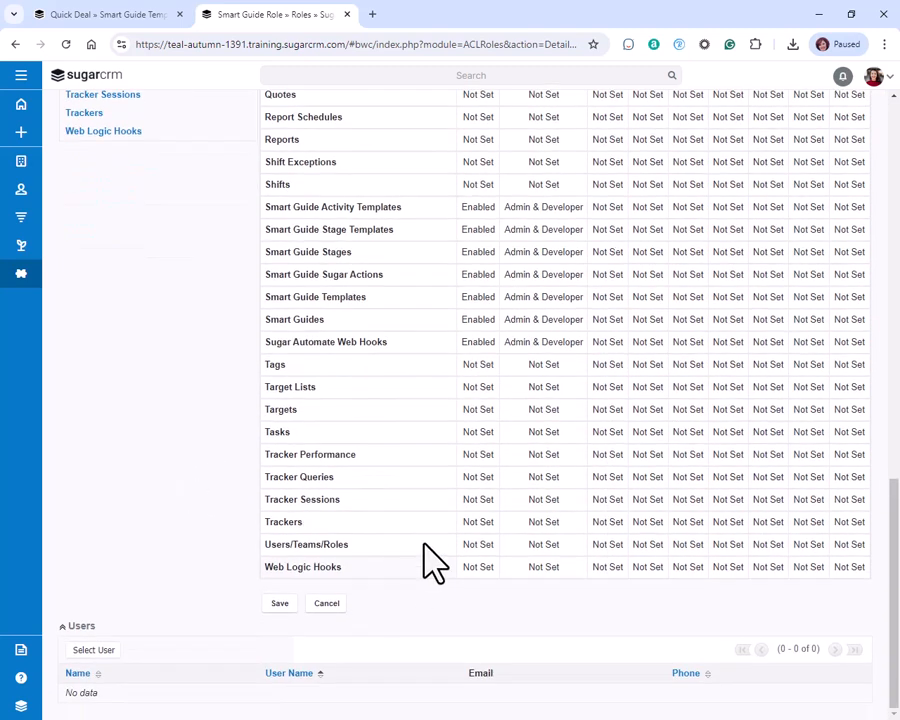
left_click(279, 603)
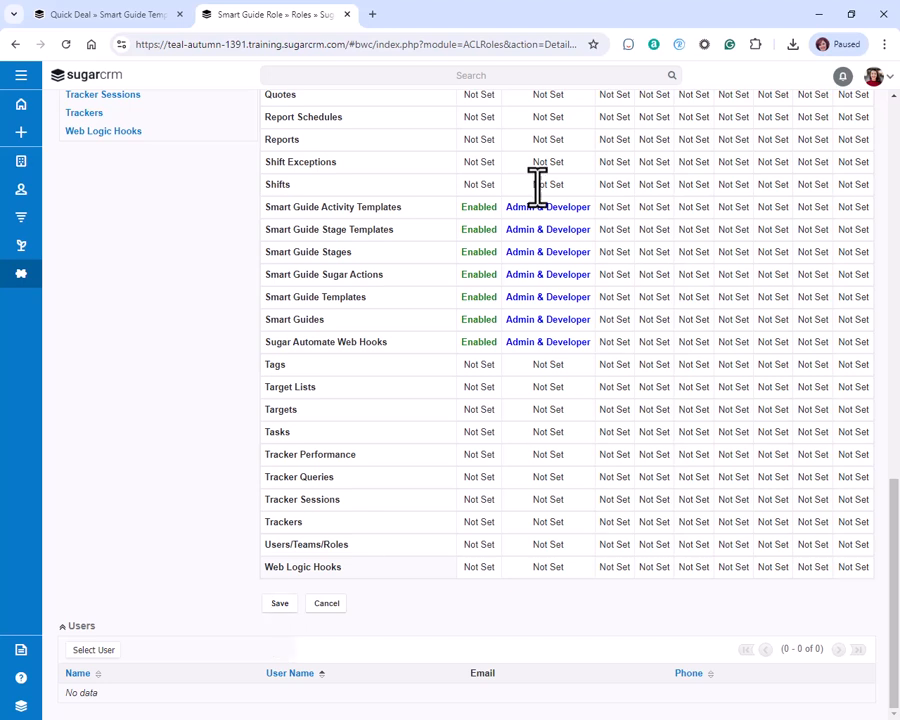
Mark the Sales Manager East and Sales Manager West users on the second page of the role's user selection list.
left_click(95, 651)
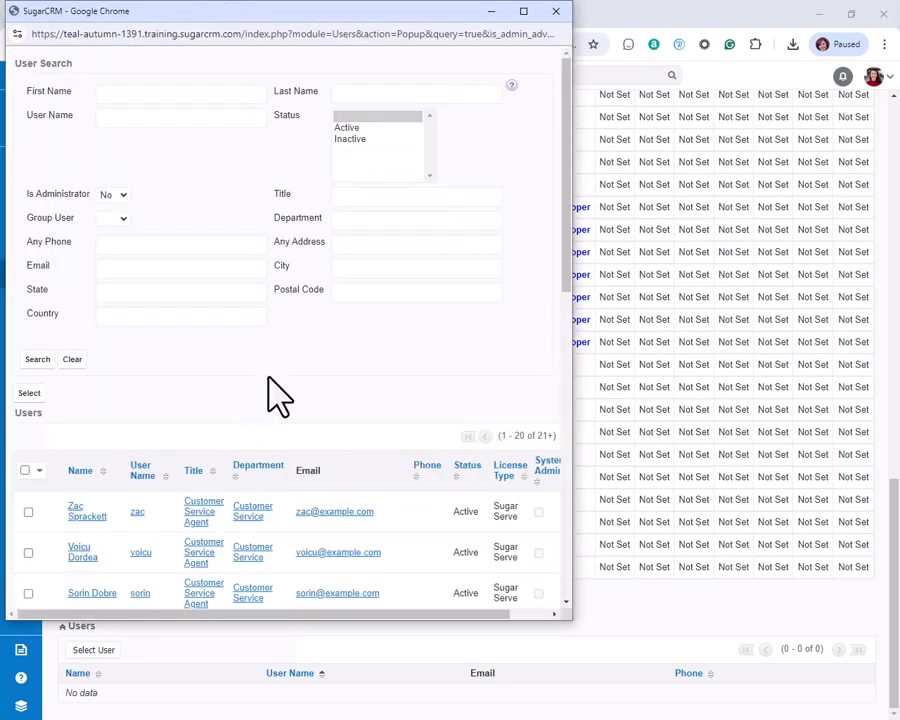
scroll(112, 476, "down", 7)
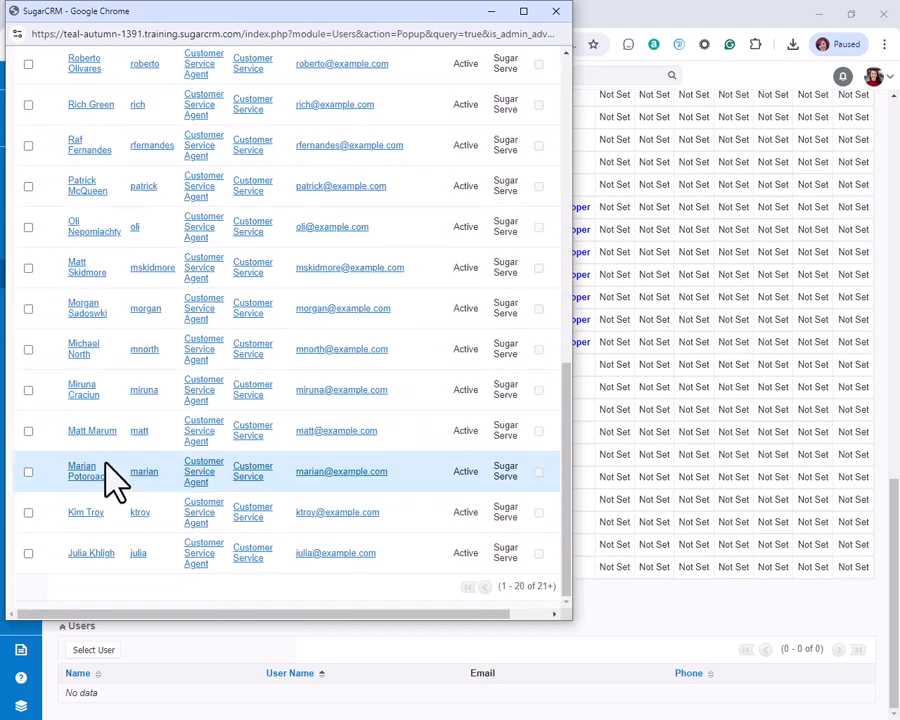
left_click_drag(501, 614, 536, 605)
left_click(525, 587)
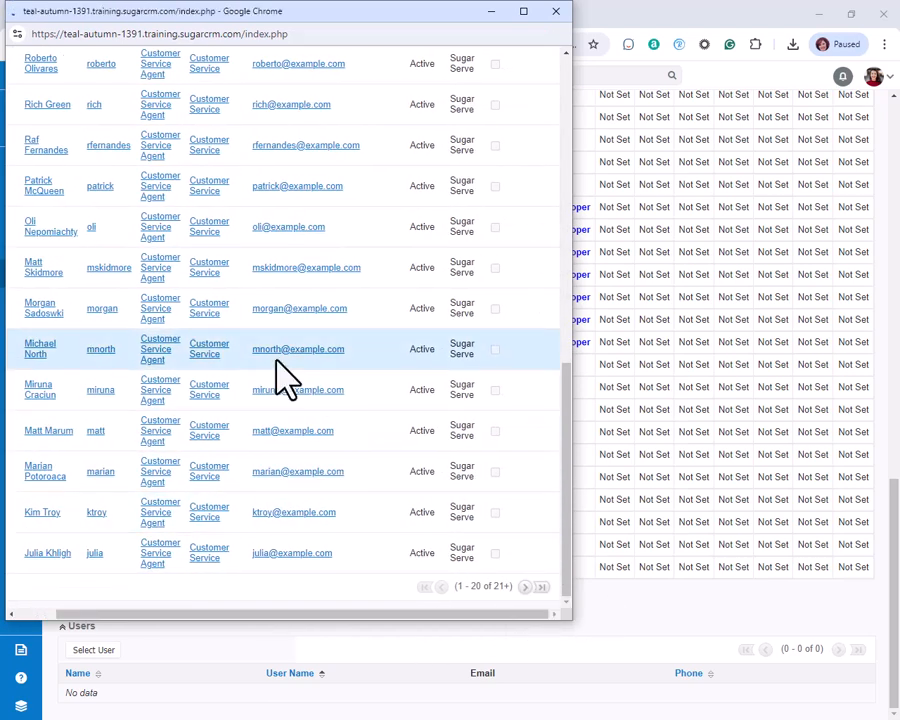
scroll(300, 456, "down", 10)
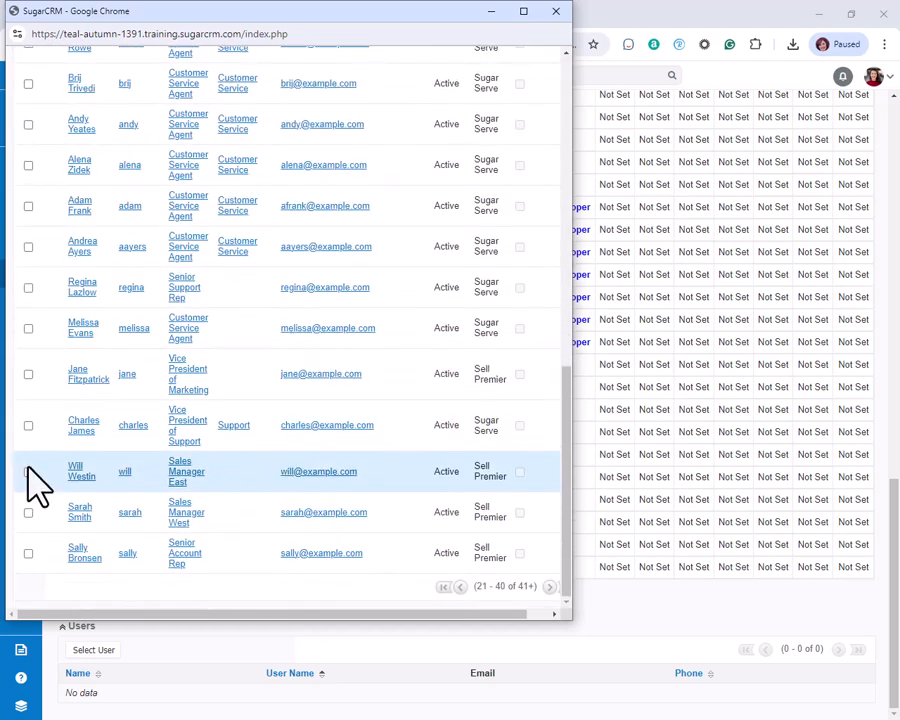
left_click(28, 472)
left_click(28, 512)
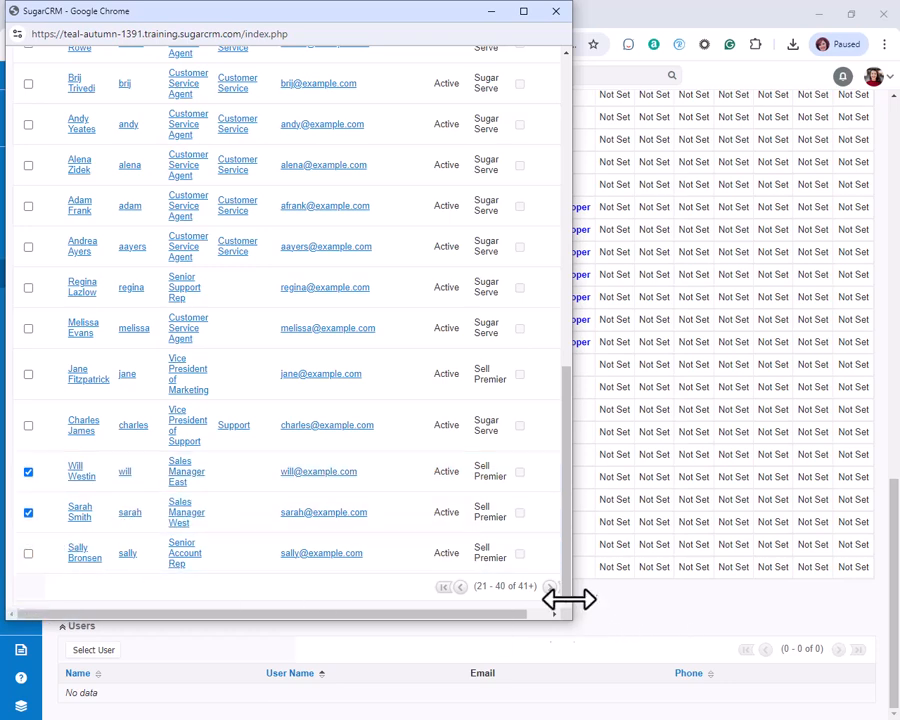
Check the last page of selectable users, return to the second page and assign the two marked sales managers to the role.
left_click(549, 587)
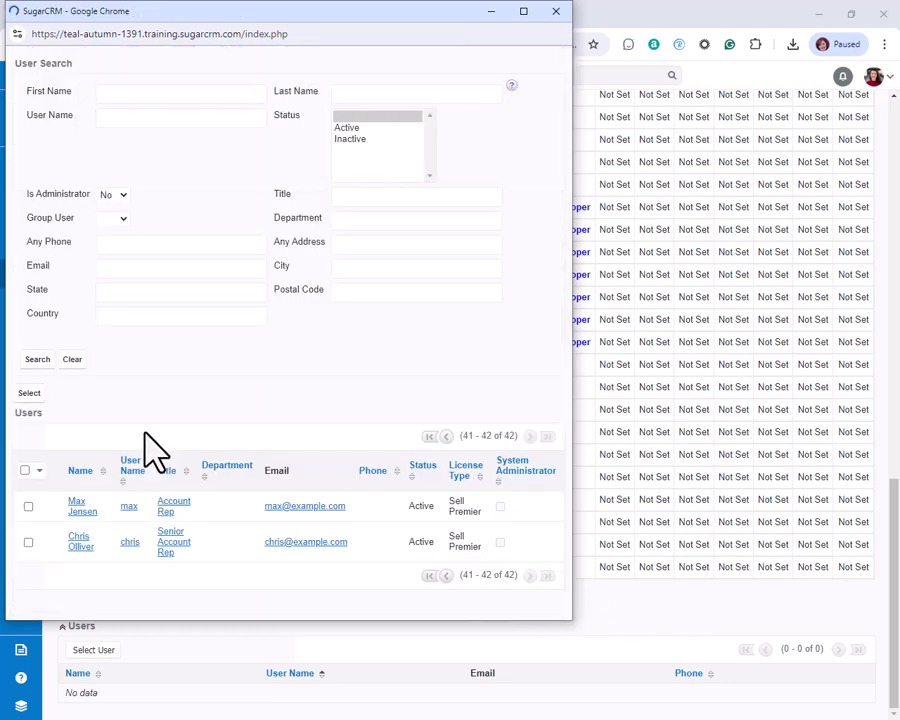
left_click(446, 577)
scroll(360, 540, "down", 10)
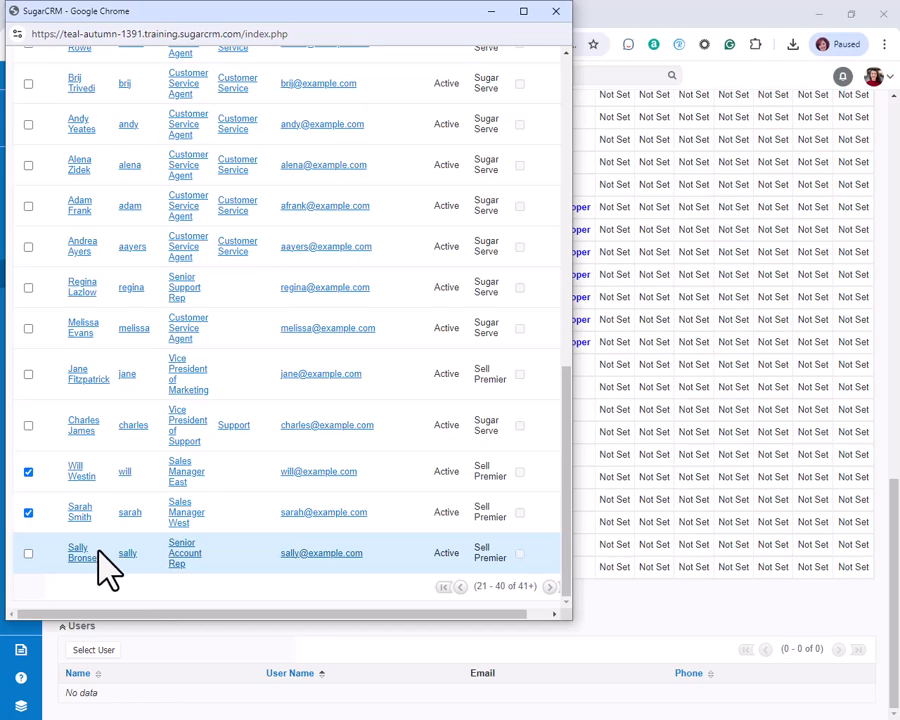
scroll(96, 572, "up", 3)
scroll(96, 572, "down", 3)
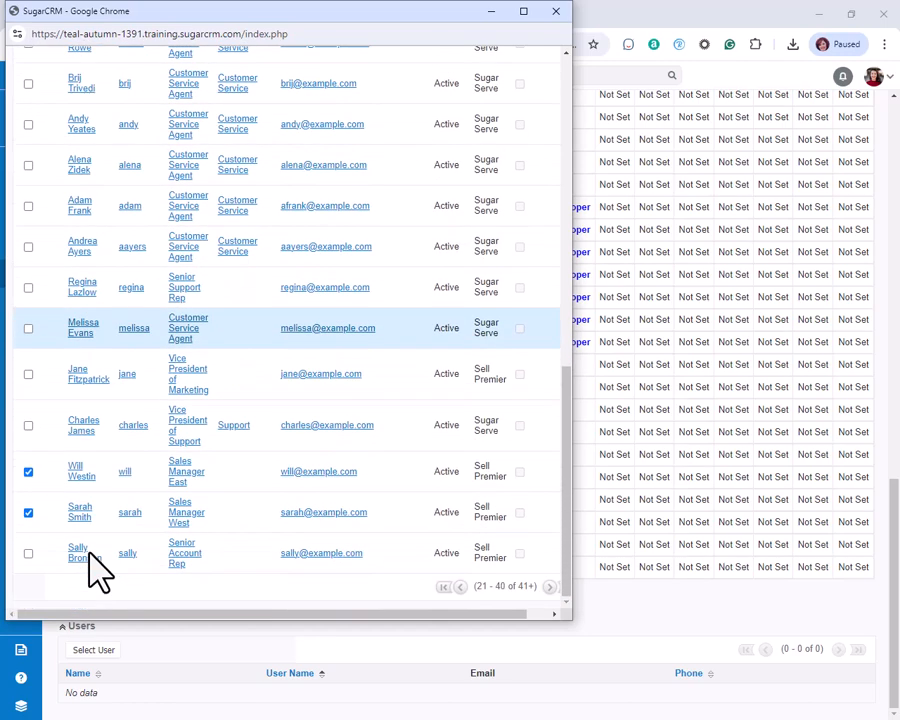
left_click(550, 587)
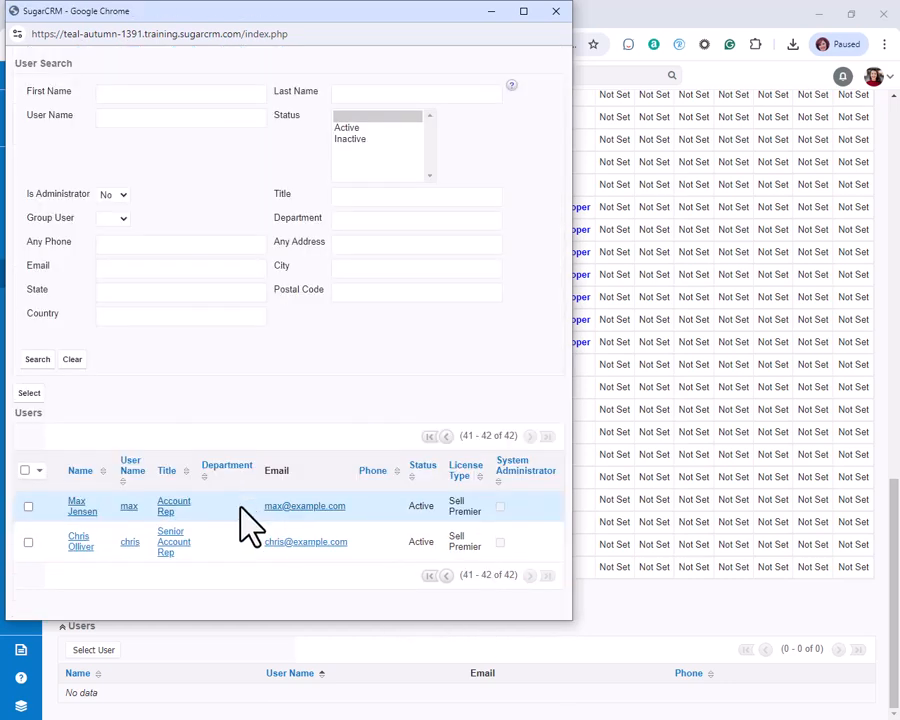
left_click(447, 577)
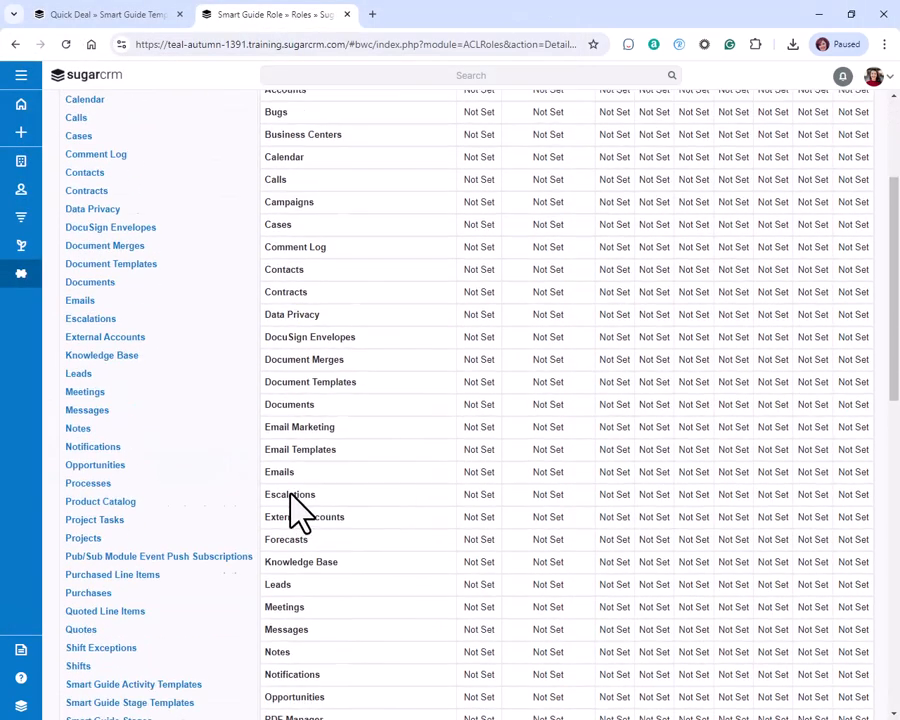
scroll(295, 512, "down", 10)
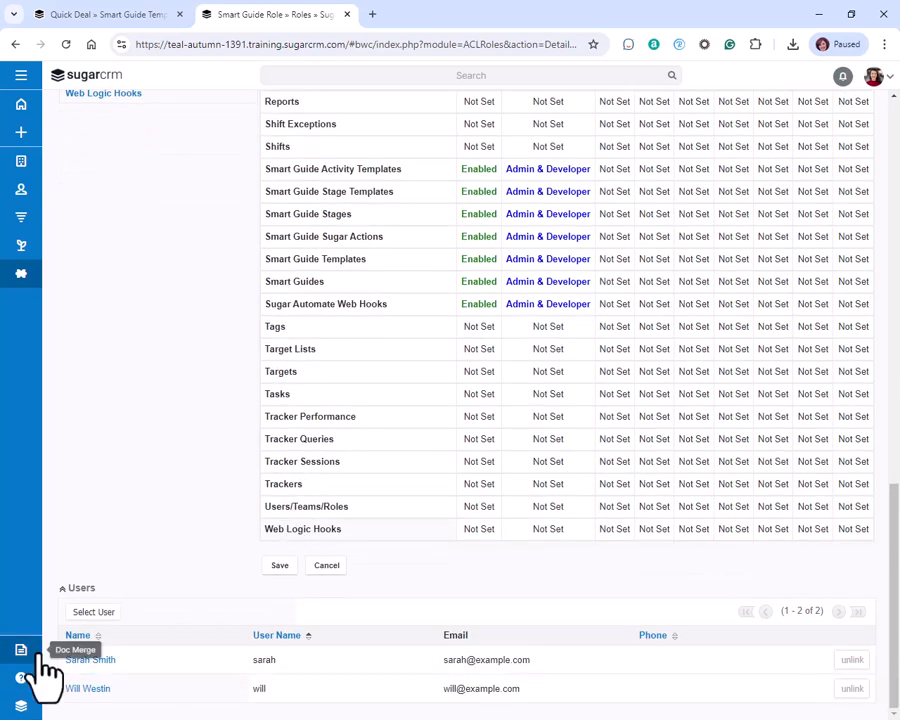
Search the role's selectable users by first name with Active and Inactive status, and close the user selection window.
left_click(94, 612)
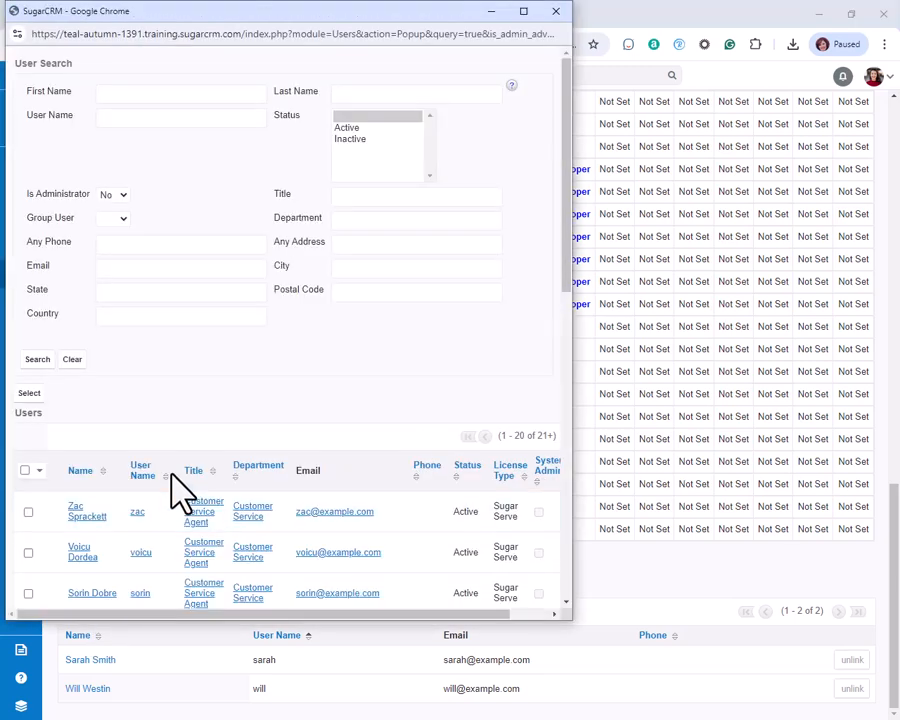
left_click(348, 127)
left_click(146, 94)
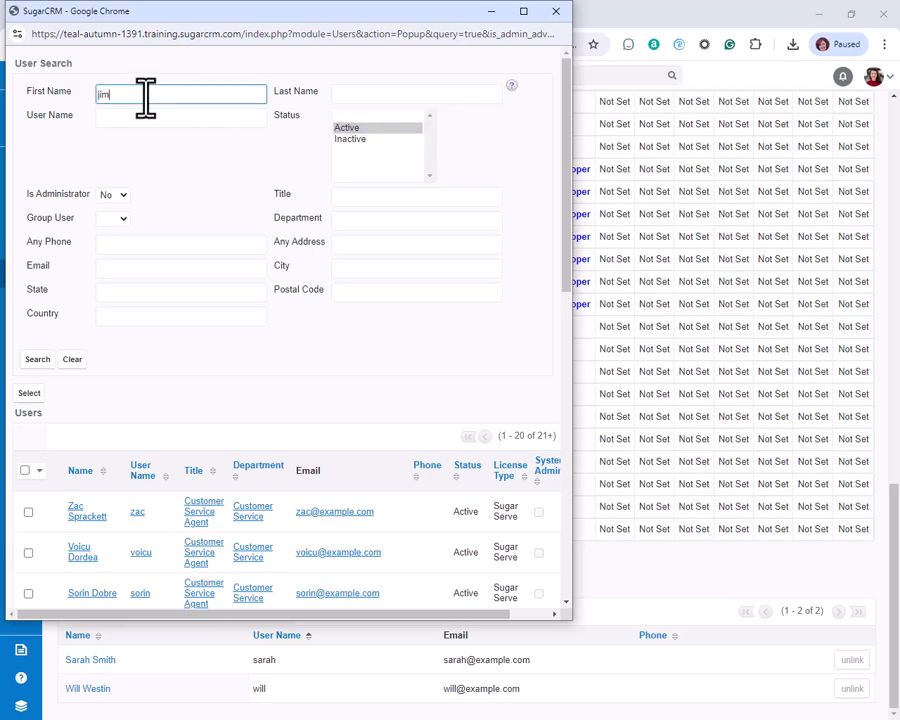
left_click(37, 361)
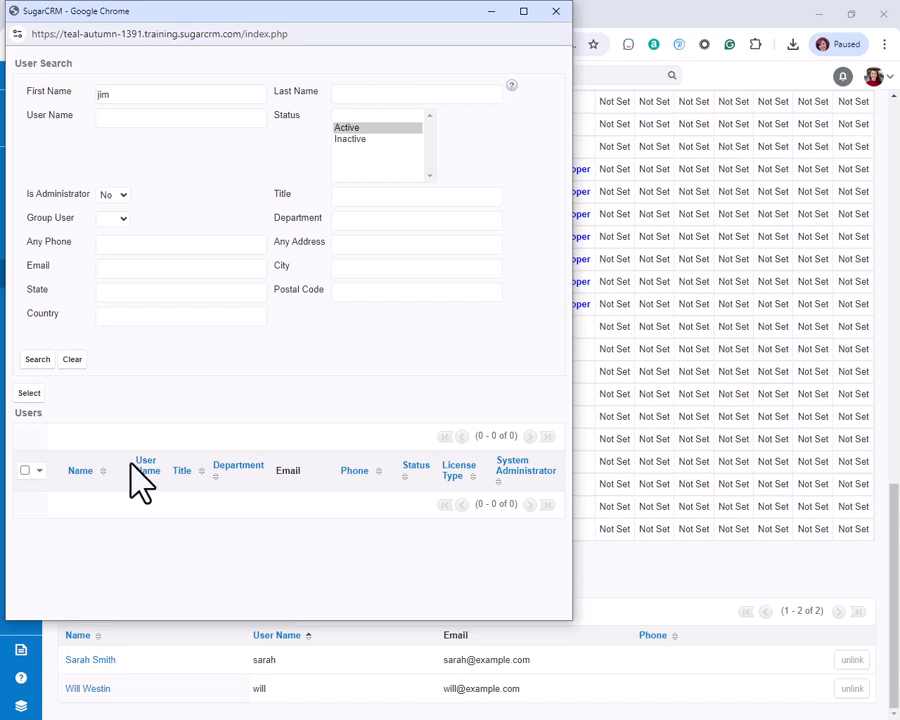
left_click(350, 139)
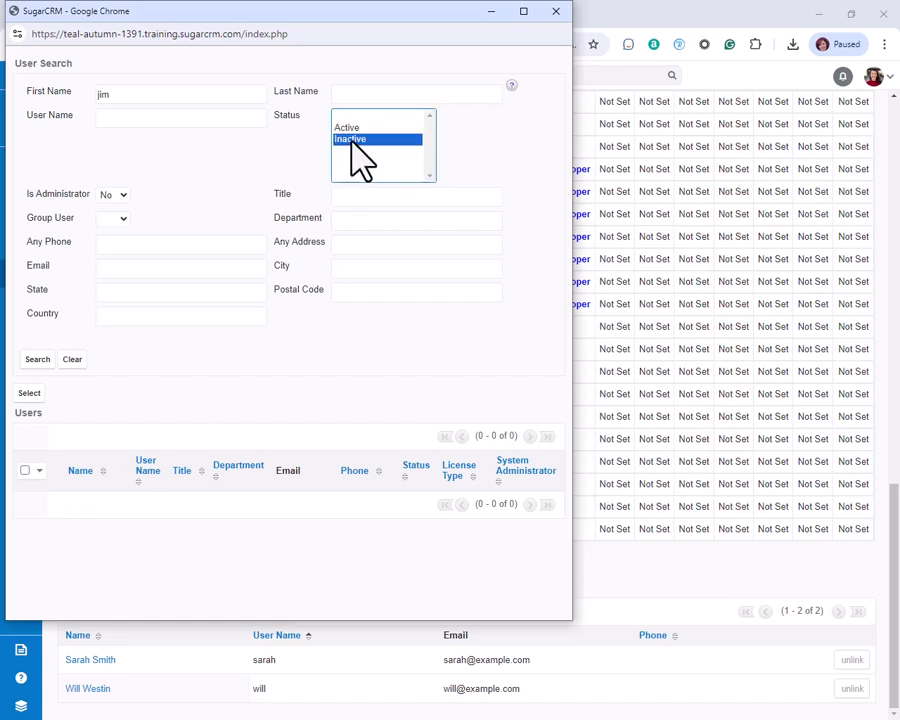
left_click(37, 360)
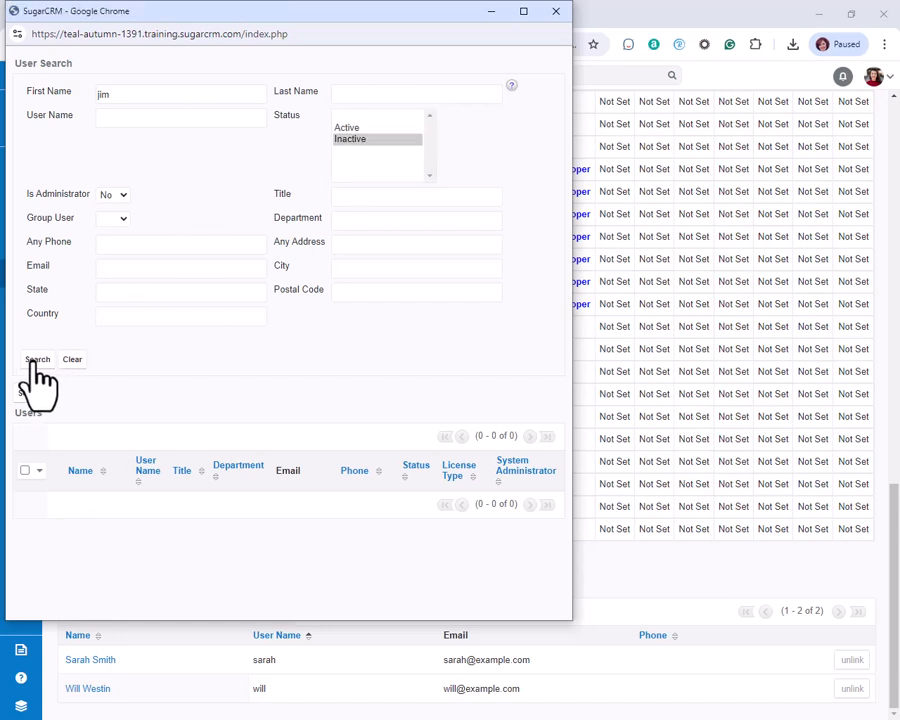
left_click_drag(118, 94, 92, 112)
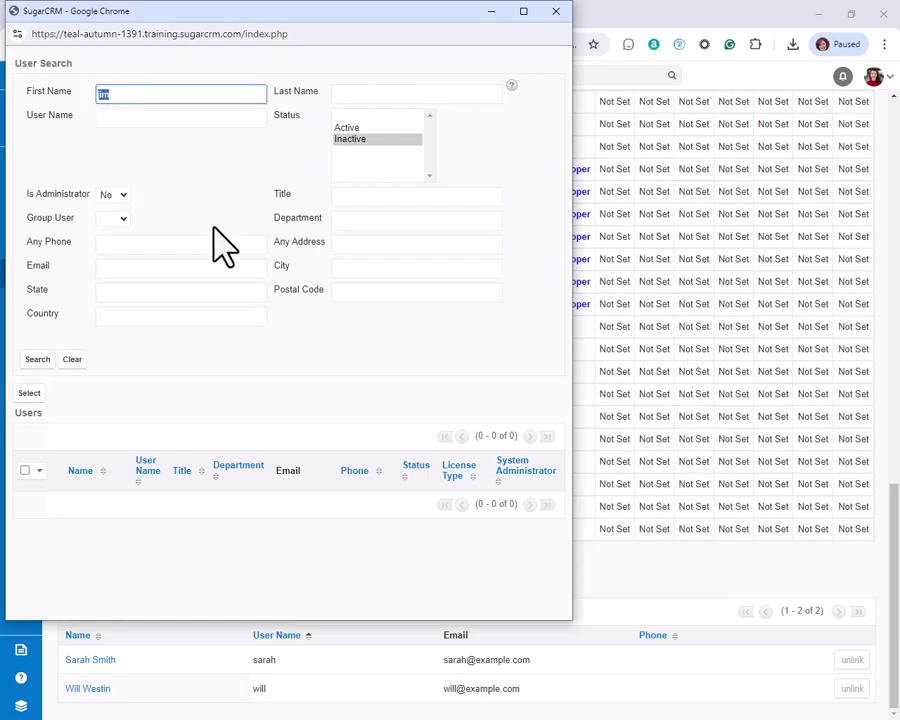
left_click(556, 12)
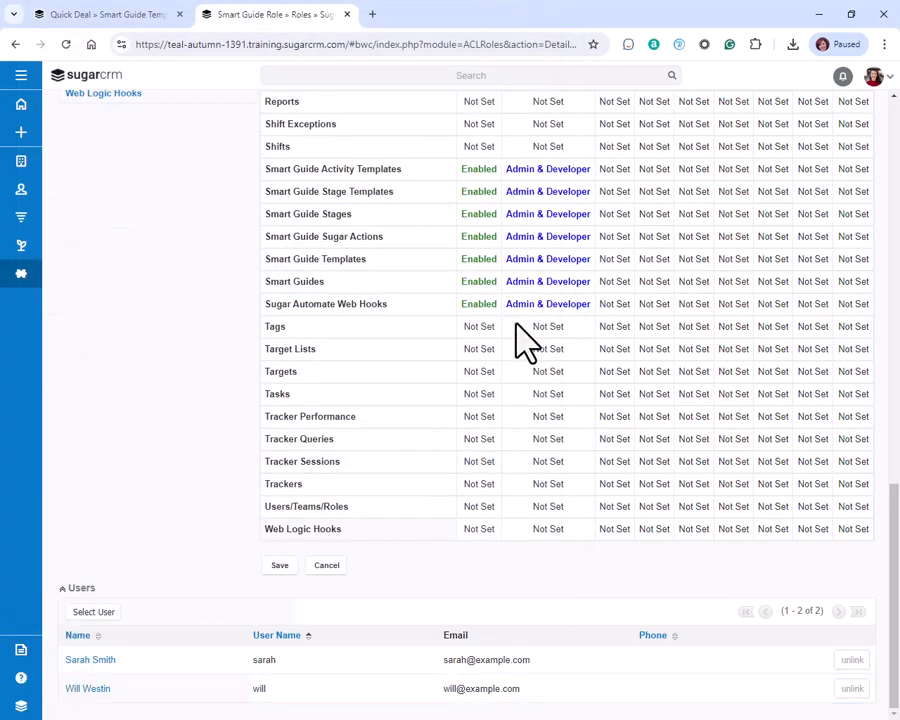
Log out and sign in with the Sales Manager East user's user name and password, dismissing the role-specific dashboards announcement.
left_click(877, 78)
left_click(830, 270)
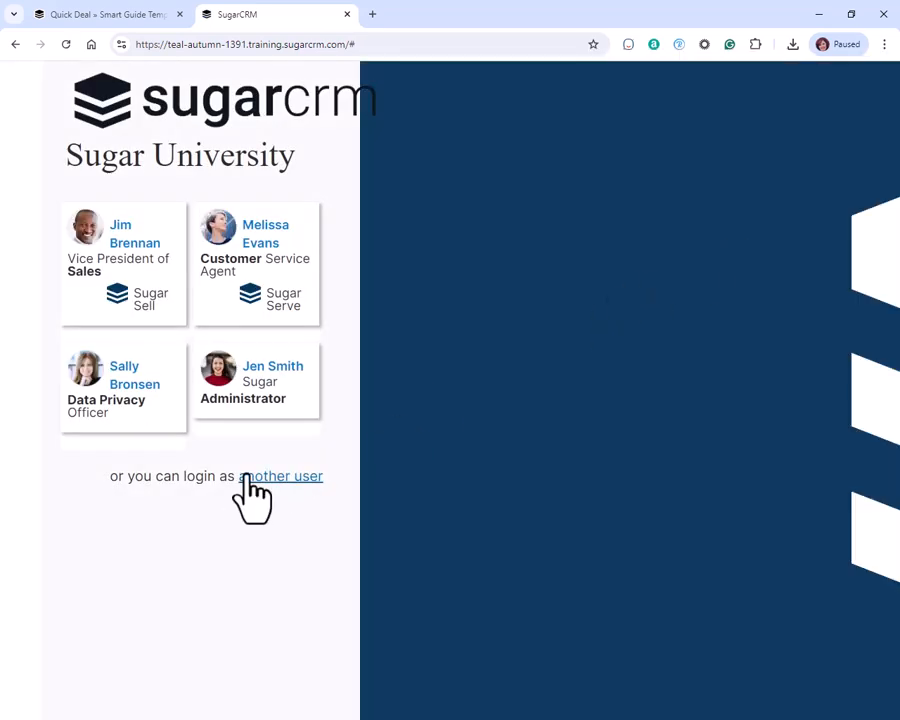
left_click(247, 478)
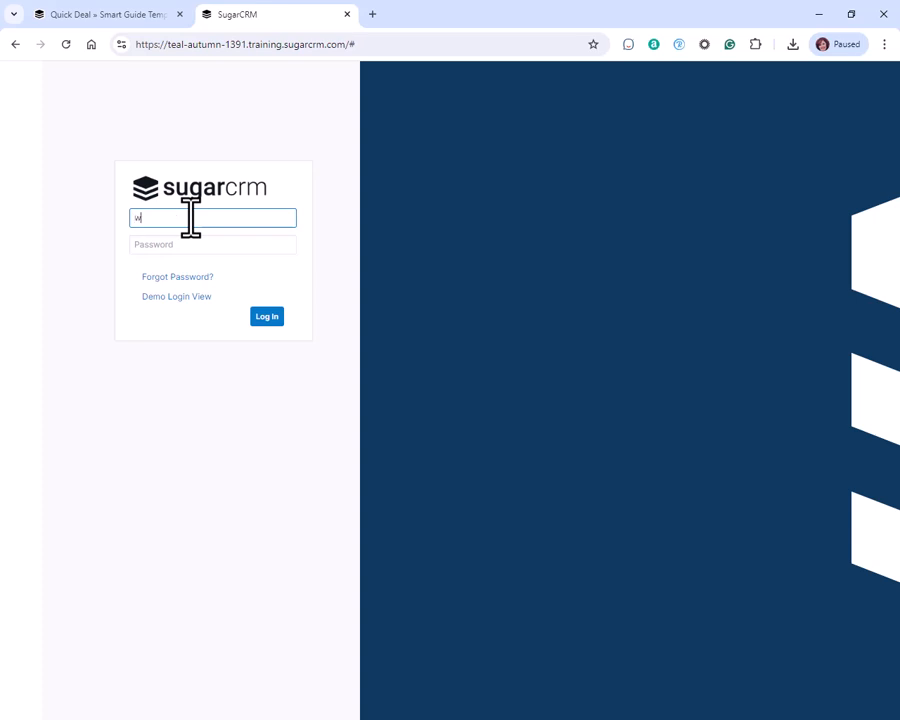
key("Tab")
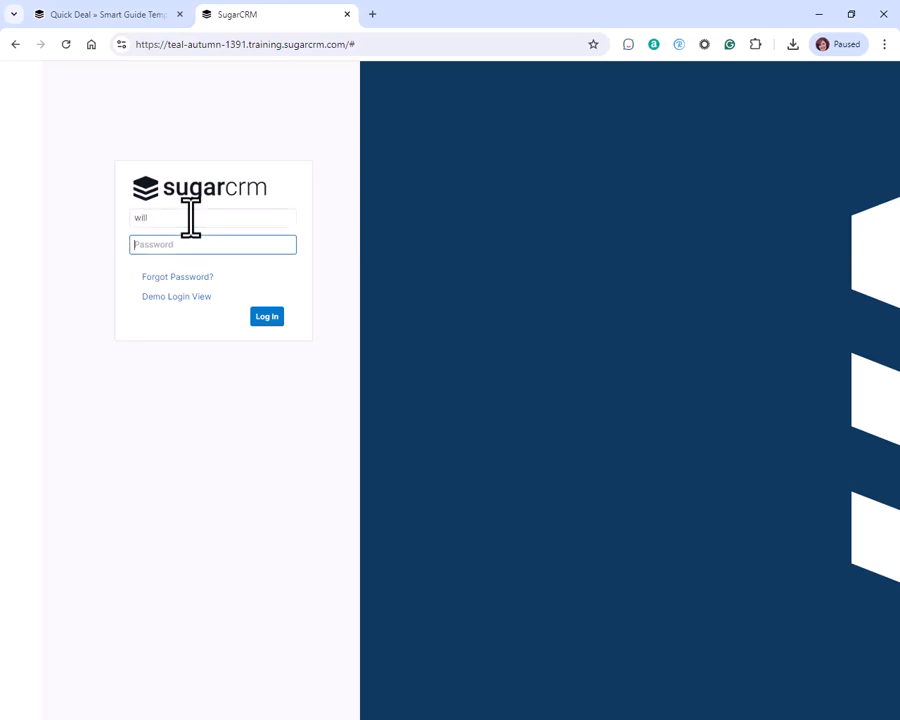
key("Return")
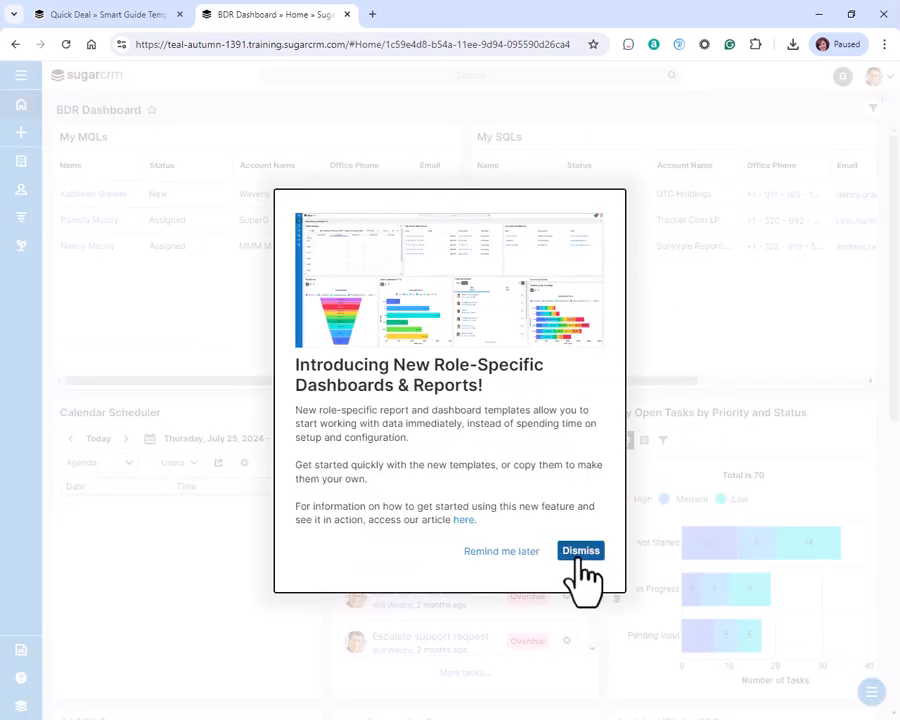
left_click(581, 552)
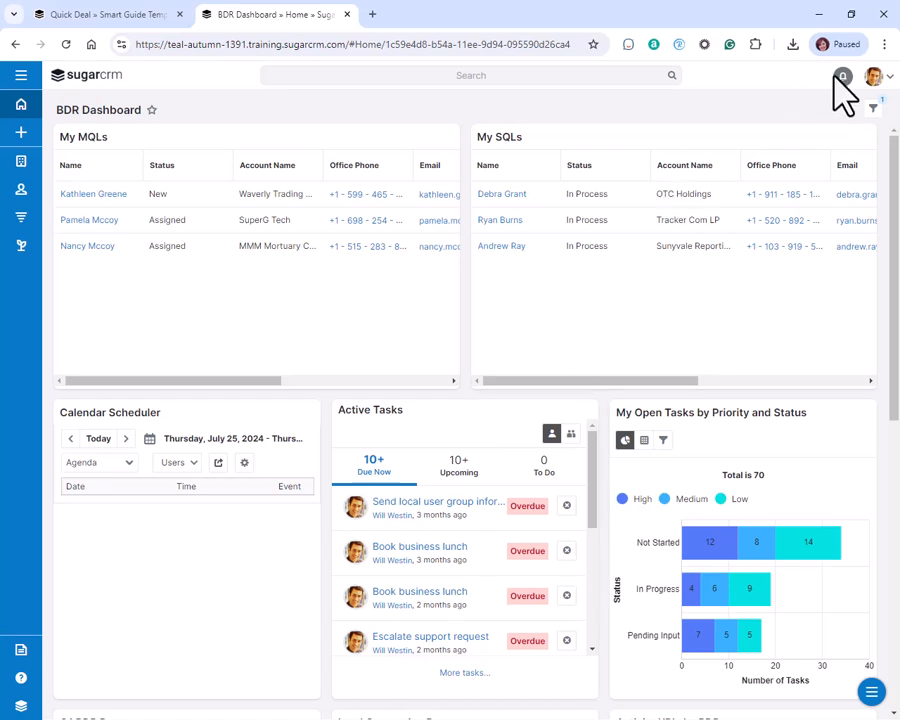
Open Studio from the Administration page and view the Smart Guide Stages module's components.
left_click(880, 80)
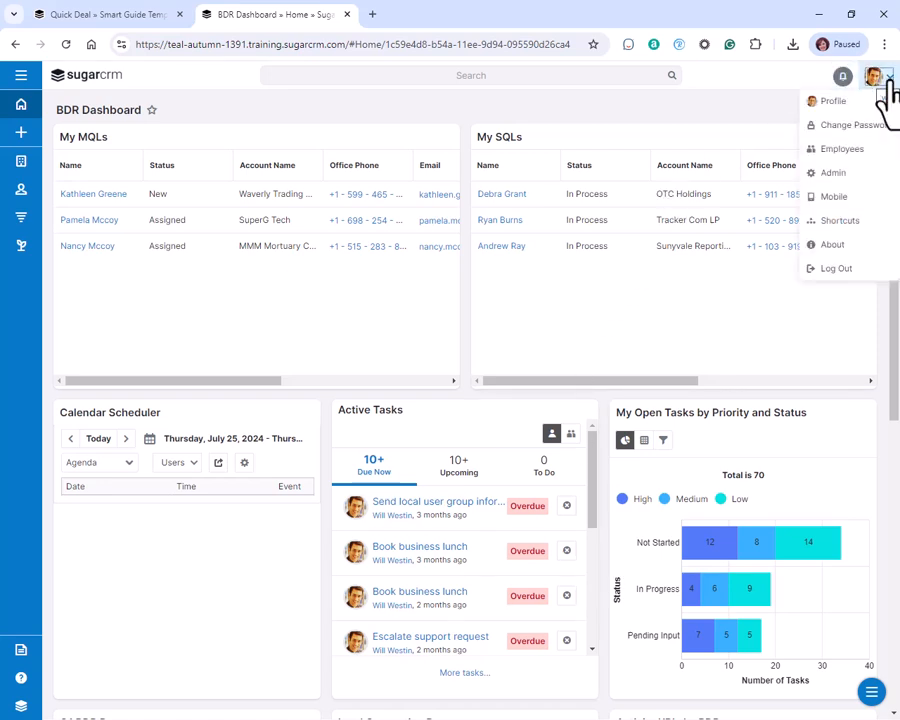
left_click(839, 180)
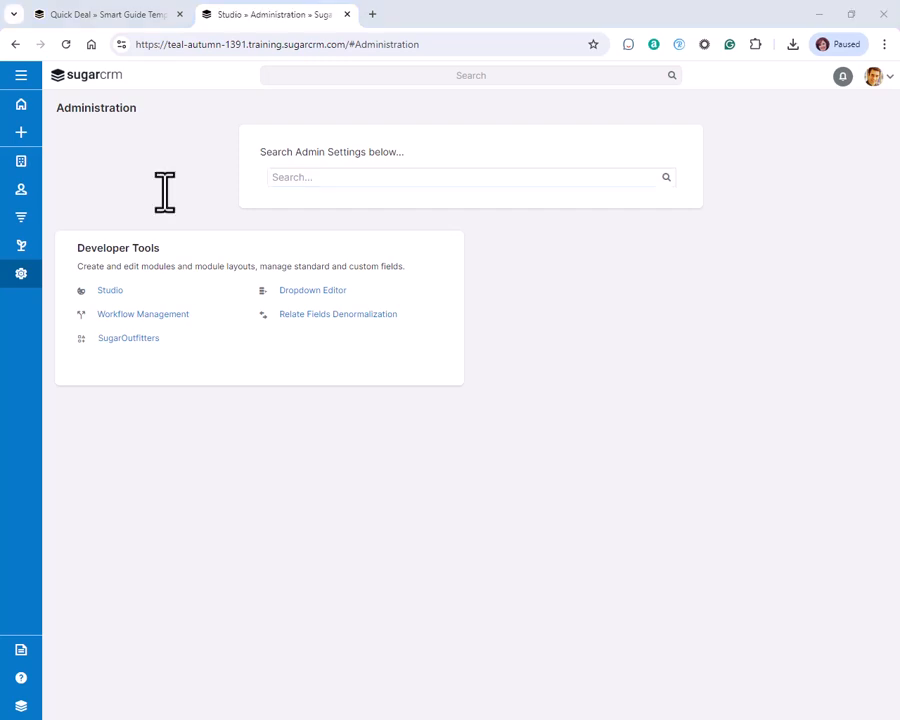
left_click(108, 291)
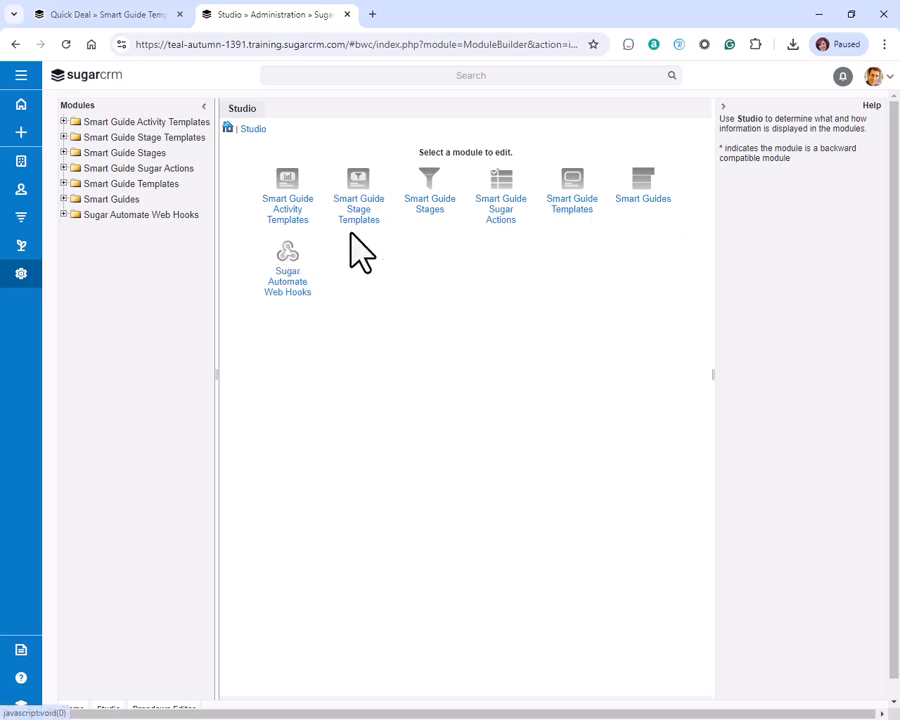
left_click(435, 201)
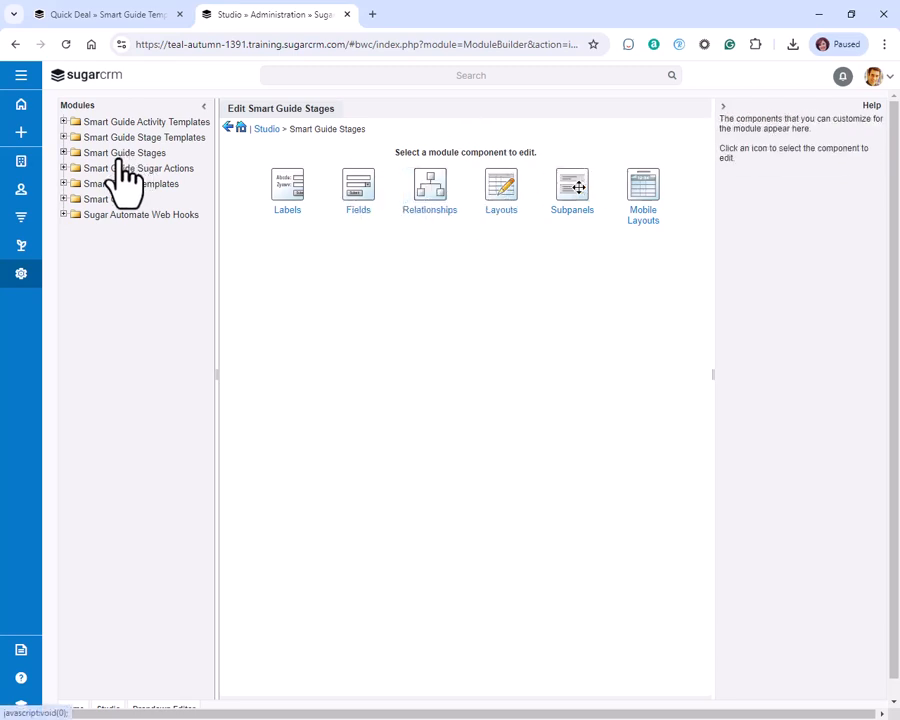
View the Smart Guides list and check the Momentum of the existing record.
left_click(26, 78)
scroll(30, 480, "down", 5)
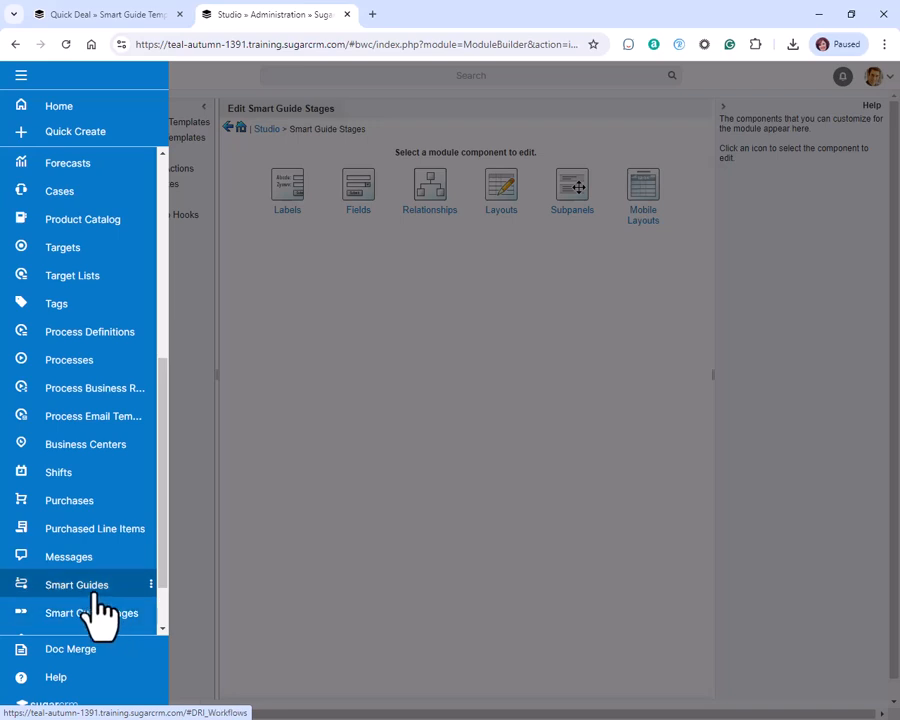
left_click(152, 583)
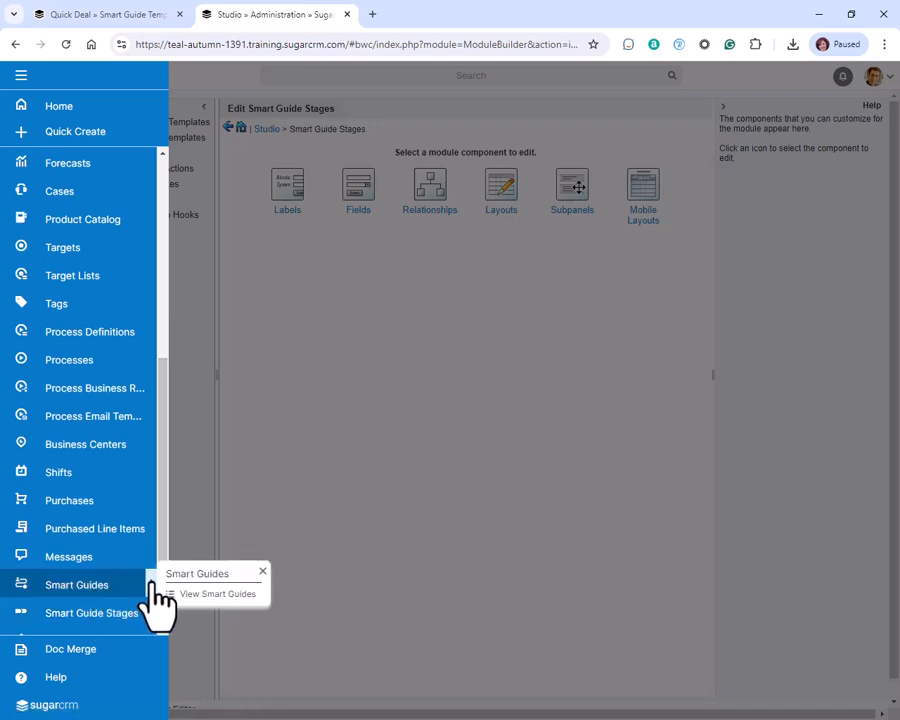
left_click(213, 595)
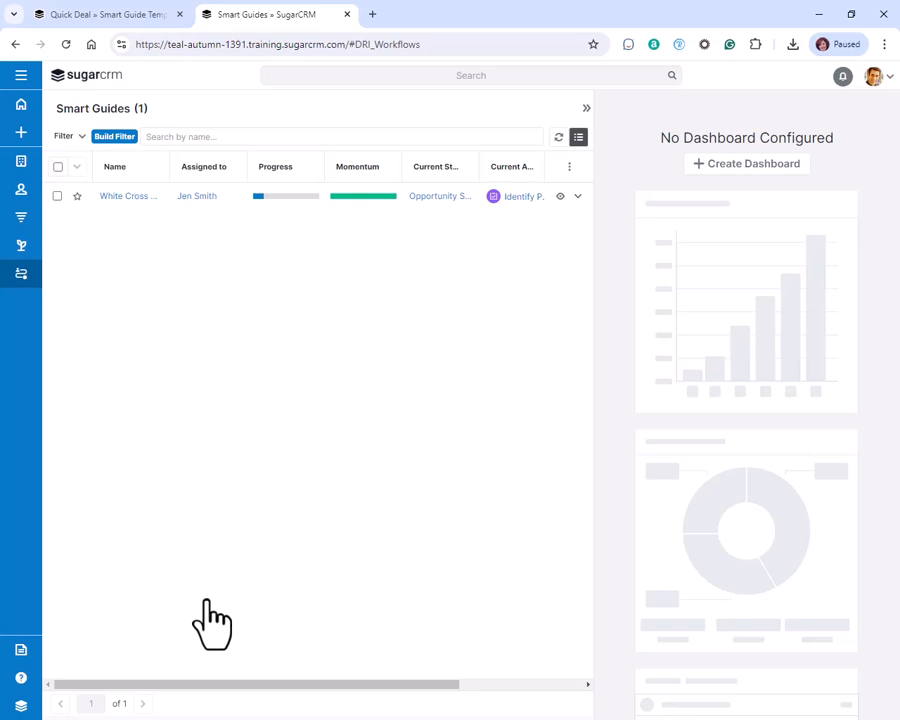
mouse_move(363, 196)
View the list of Smart Guide Stages.
left_click(22, 78)
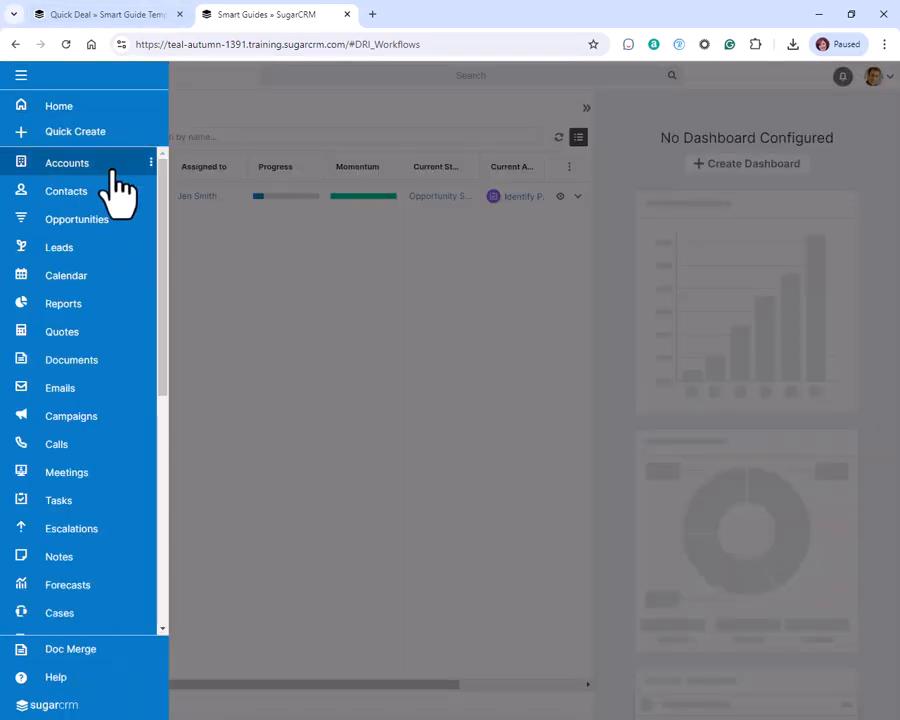
scroll(85, 505, "down", 5)
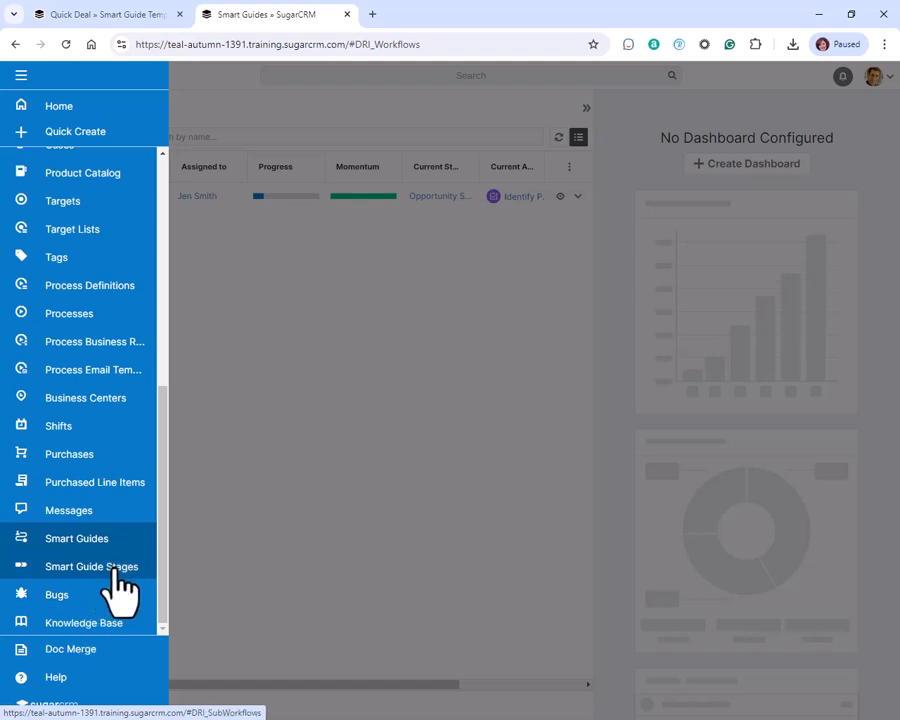
left_click(118, 580)
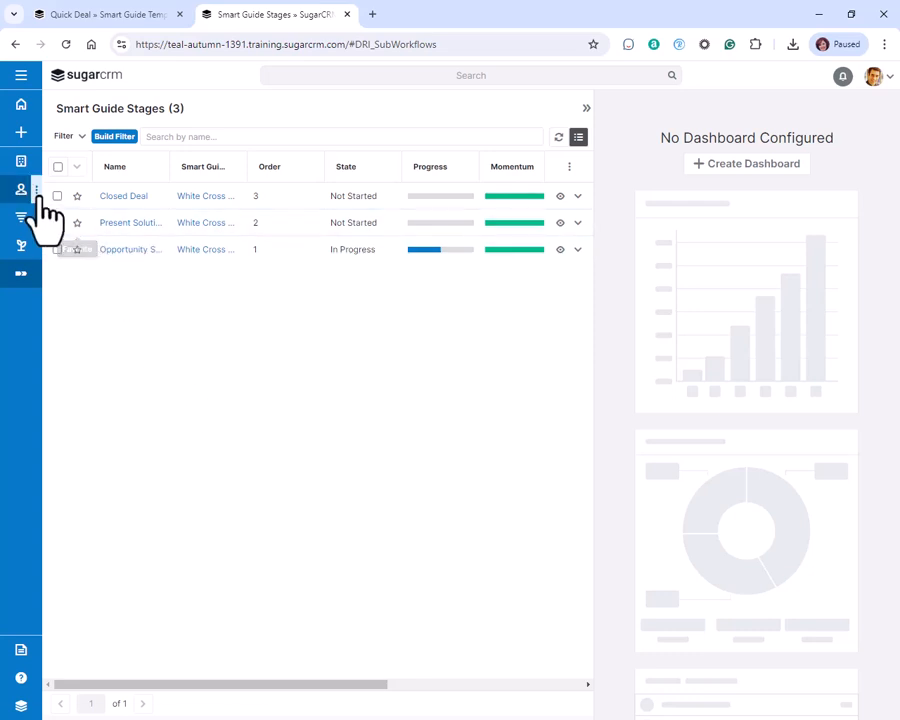
Open the White Cross Co opportunity at the head of the Opportunities list.
left_click(22, 224)
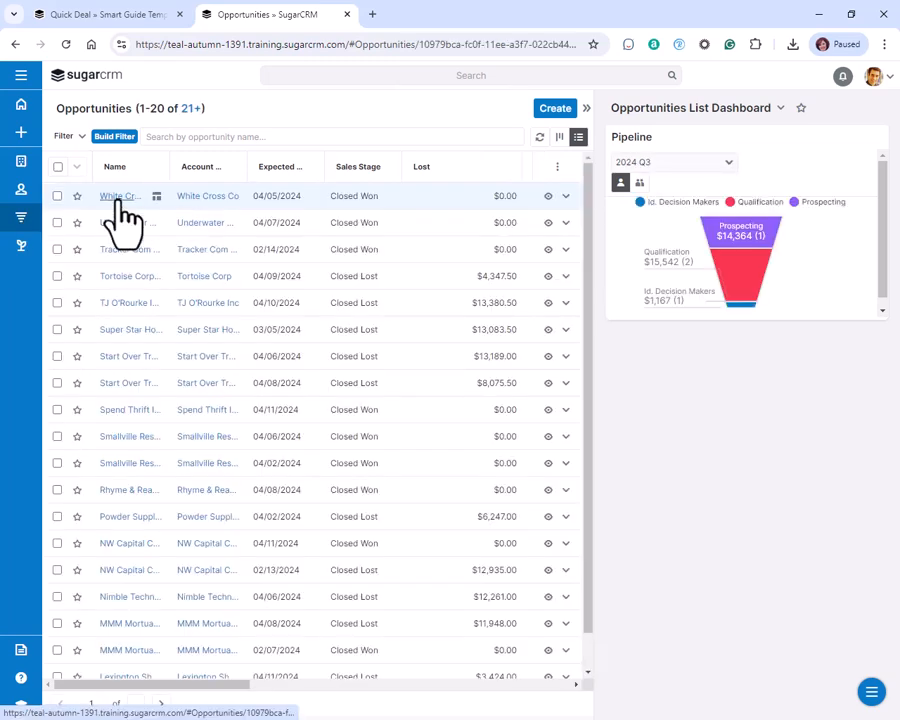
left_click(118, 198)
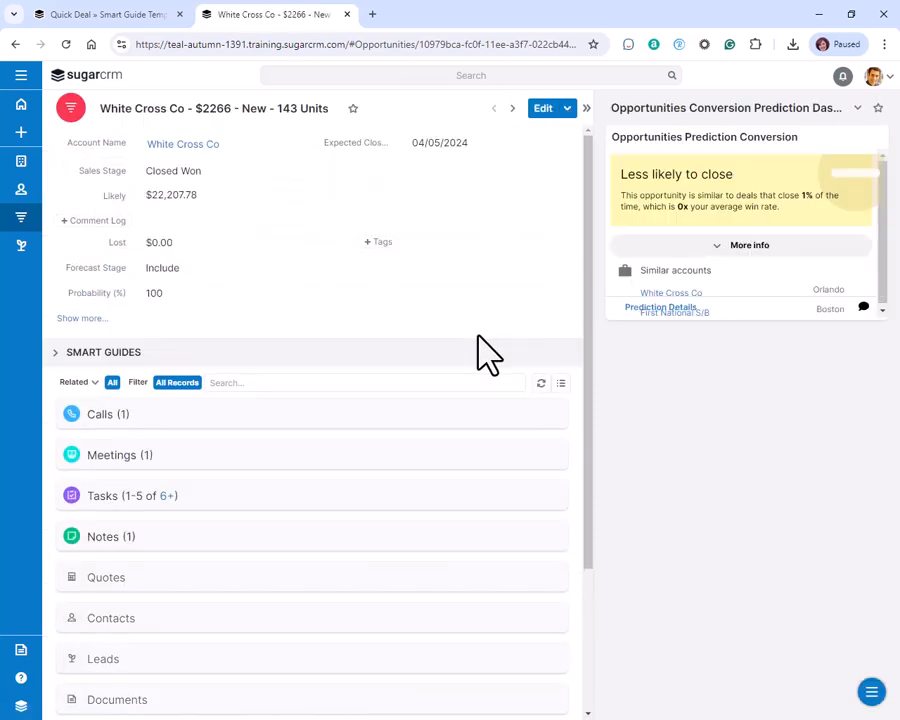
Show all fields of the White Cross Co opportunity and expand its Smart Guides section to view the guide's stages and activities.
left_click(70, 320)
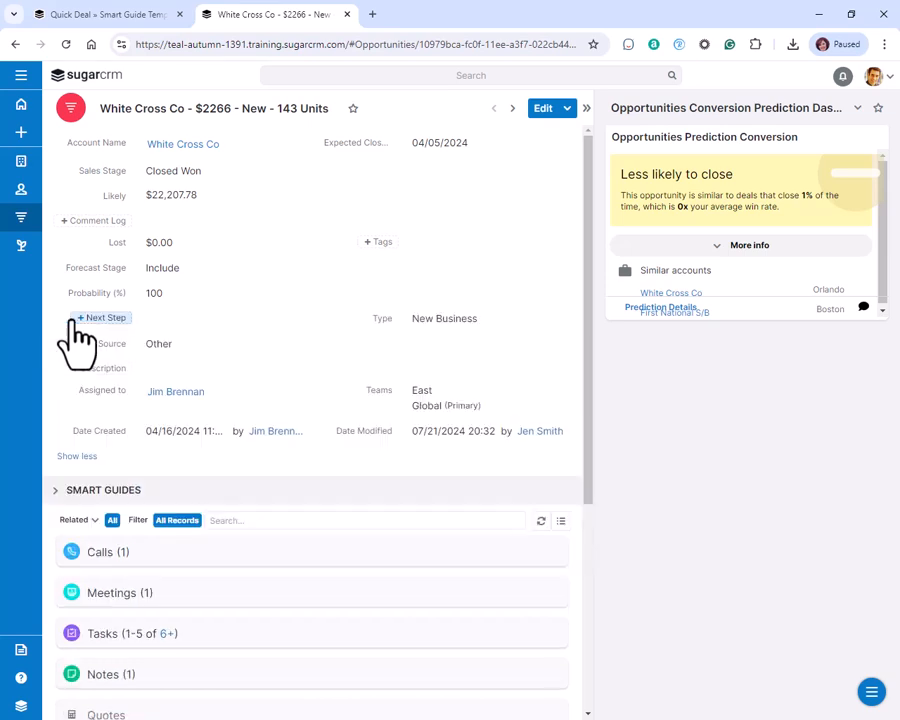
left_click(74, 491)
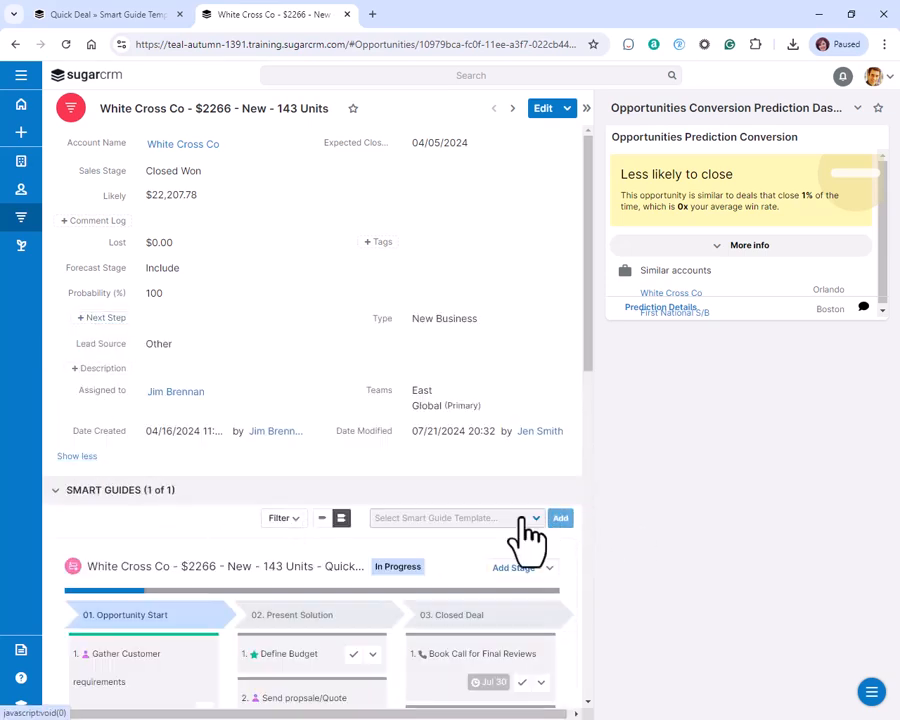
scroll(545, 555, "down", 3)
scroll(540, 585, "down", 1)
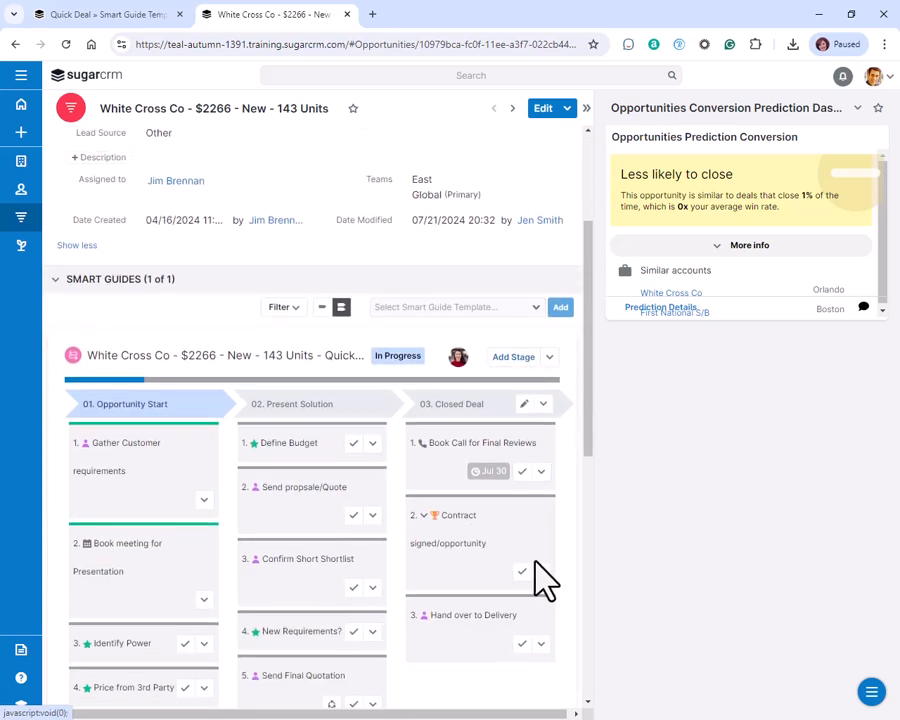
Open the template configuration of the opportunity's in-progress Quick Deal Smart Guide.
left_click(547, 358)
left_click(547, 360)
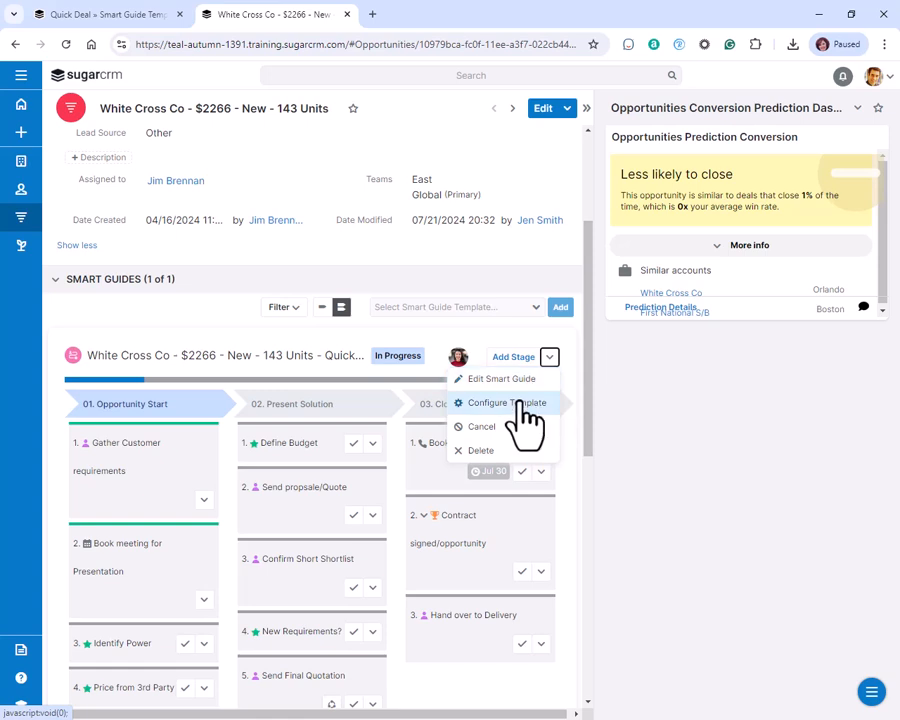
left_click(507, 403)
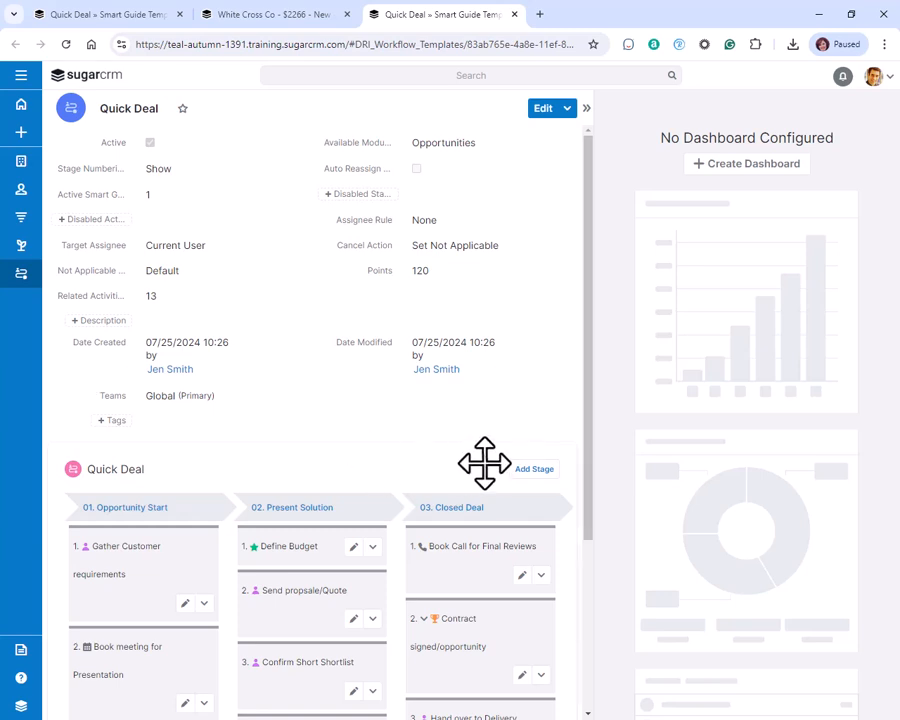
View the Quick Deal template's stages and show the actions available for the Closed Deal stage.
scroll(532, 482, "down", 2)
scroll(508, 538, "down", 1)
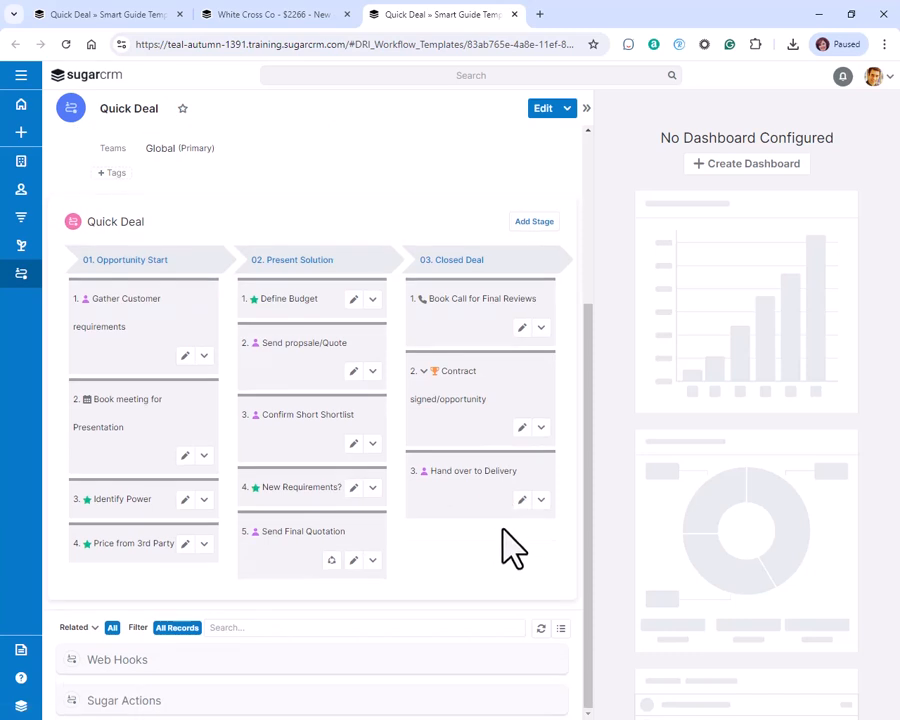
left_click(542, 260)
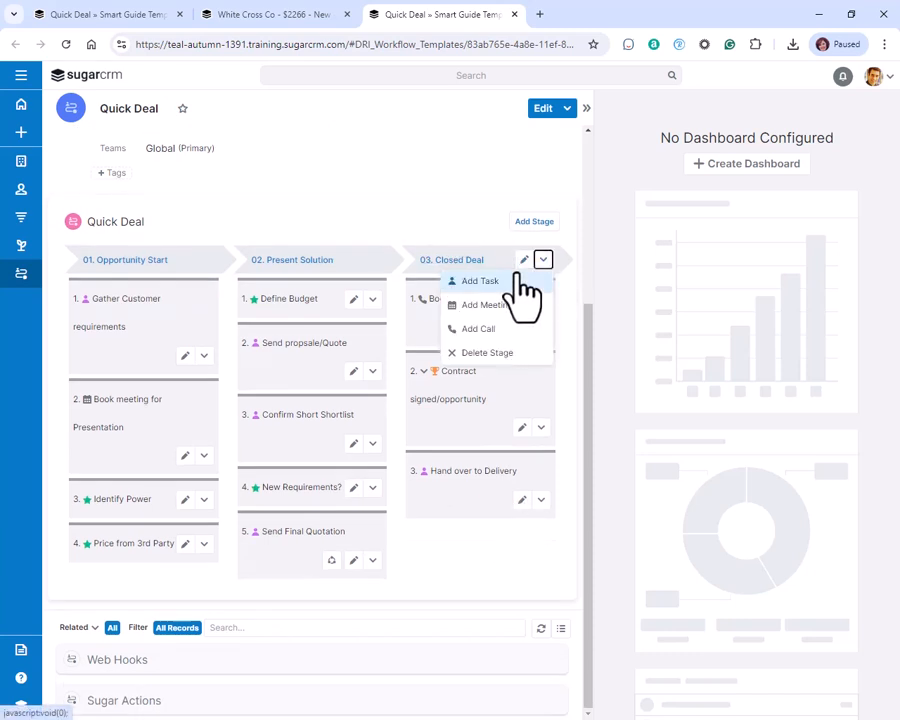